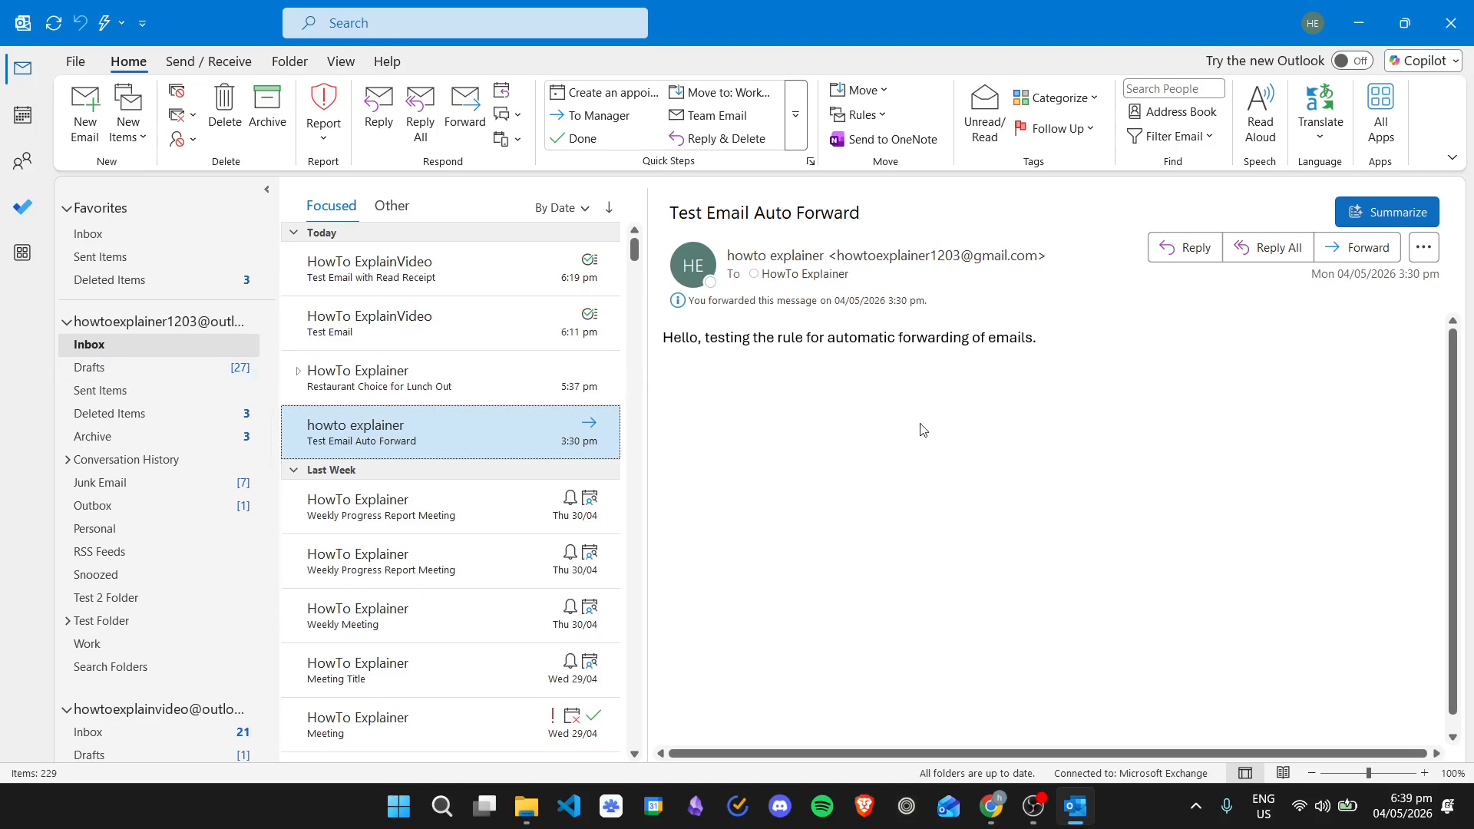
Step: Start the Import and Export Wizard and set it to export to a Comma Separated Values file
left_click(86, 65)
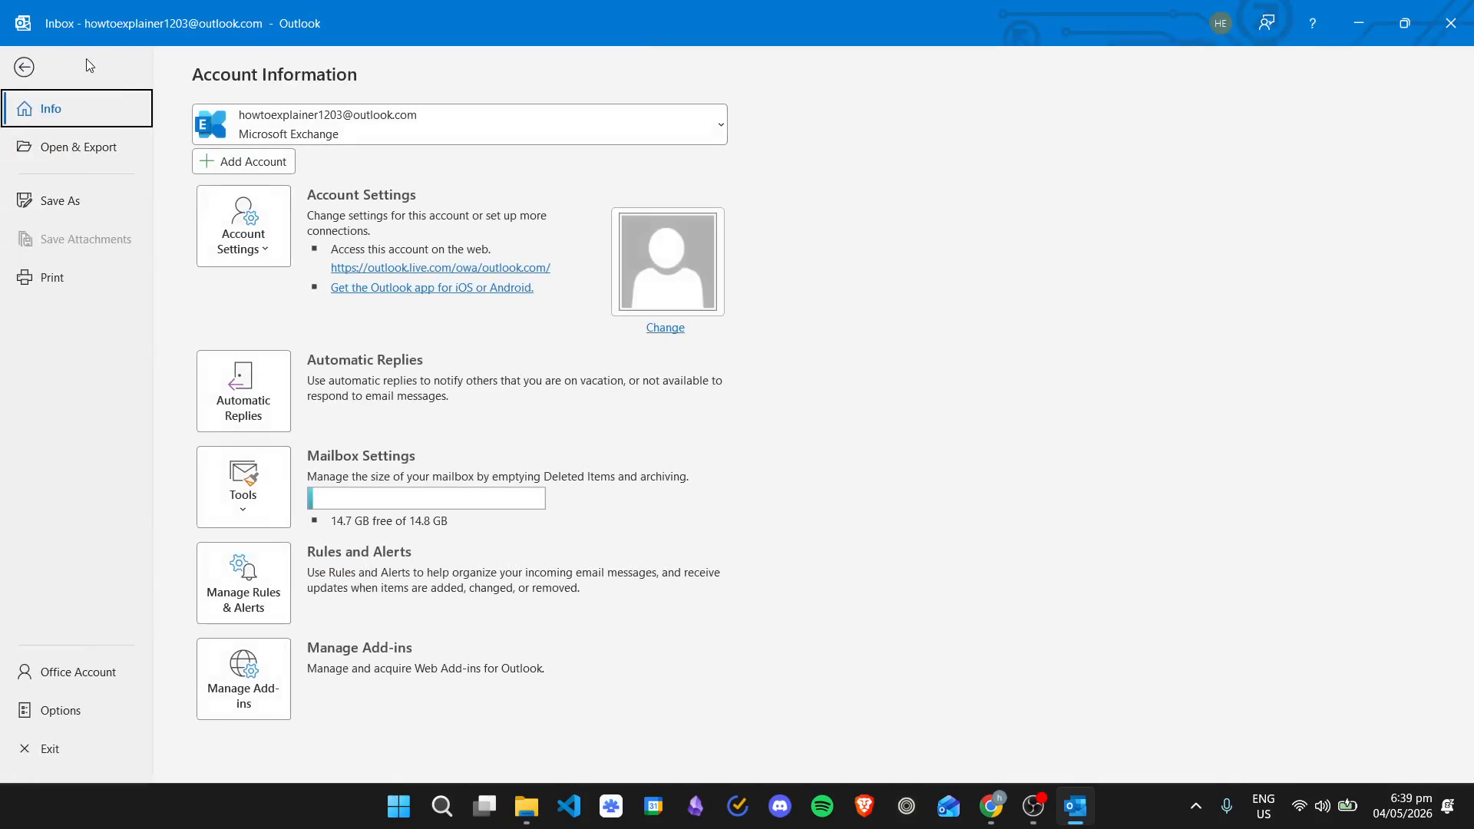
left_click(90, 154)
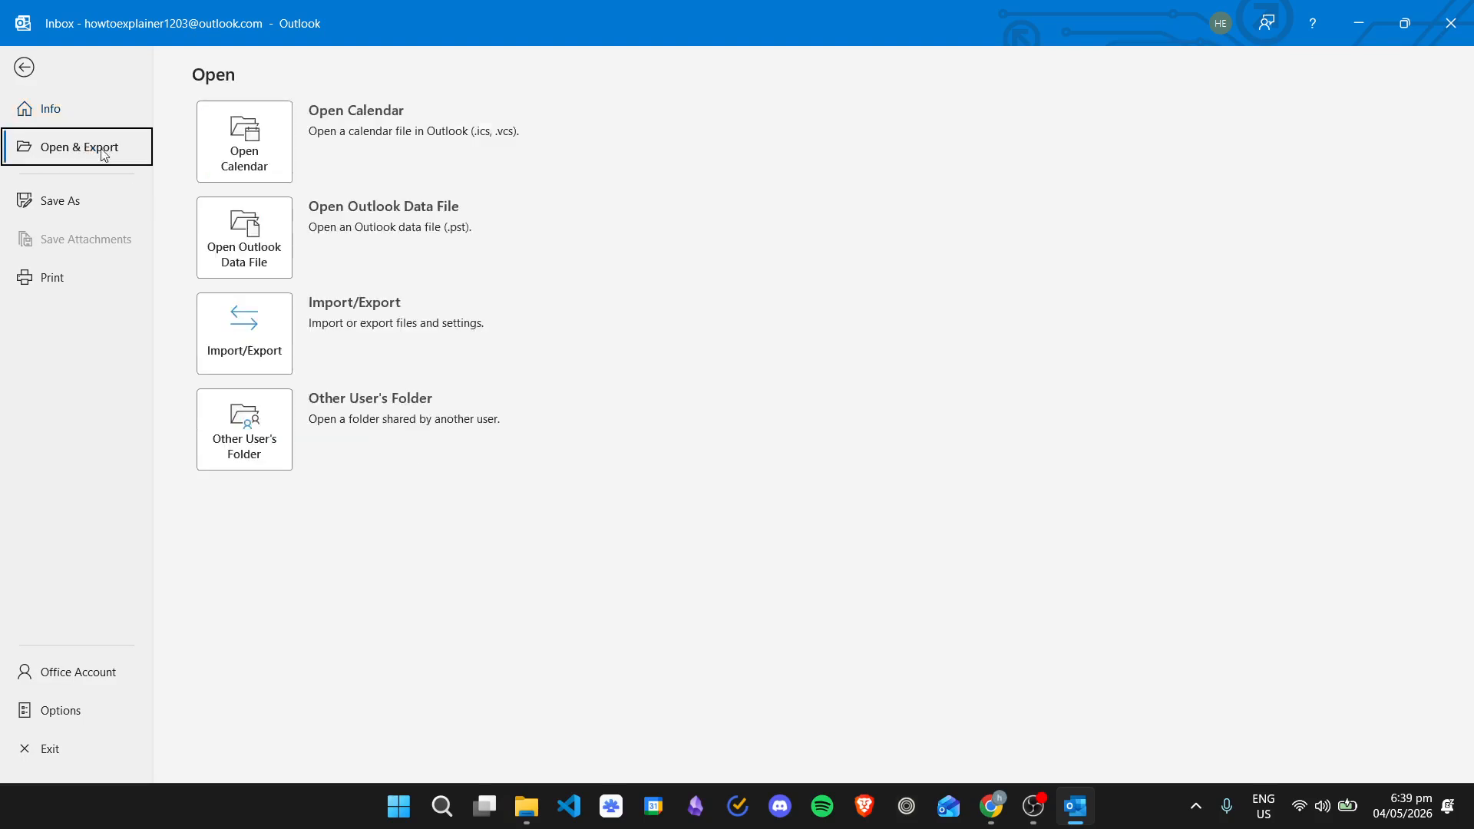
left_click(243, 325)
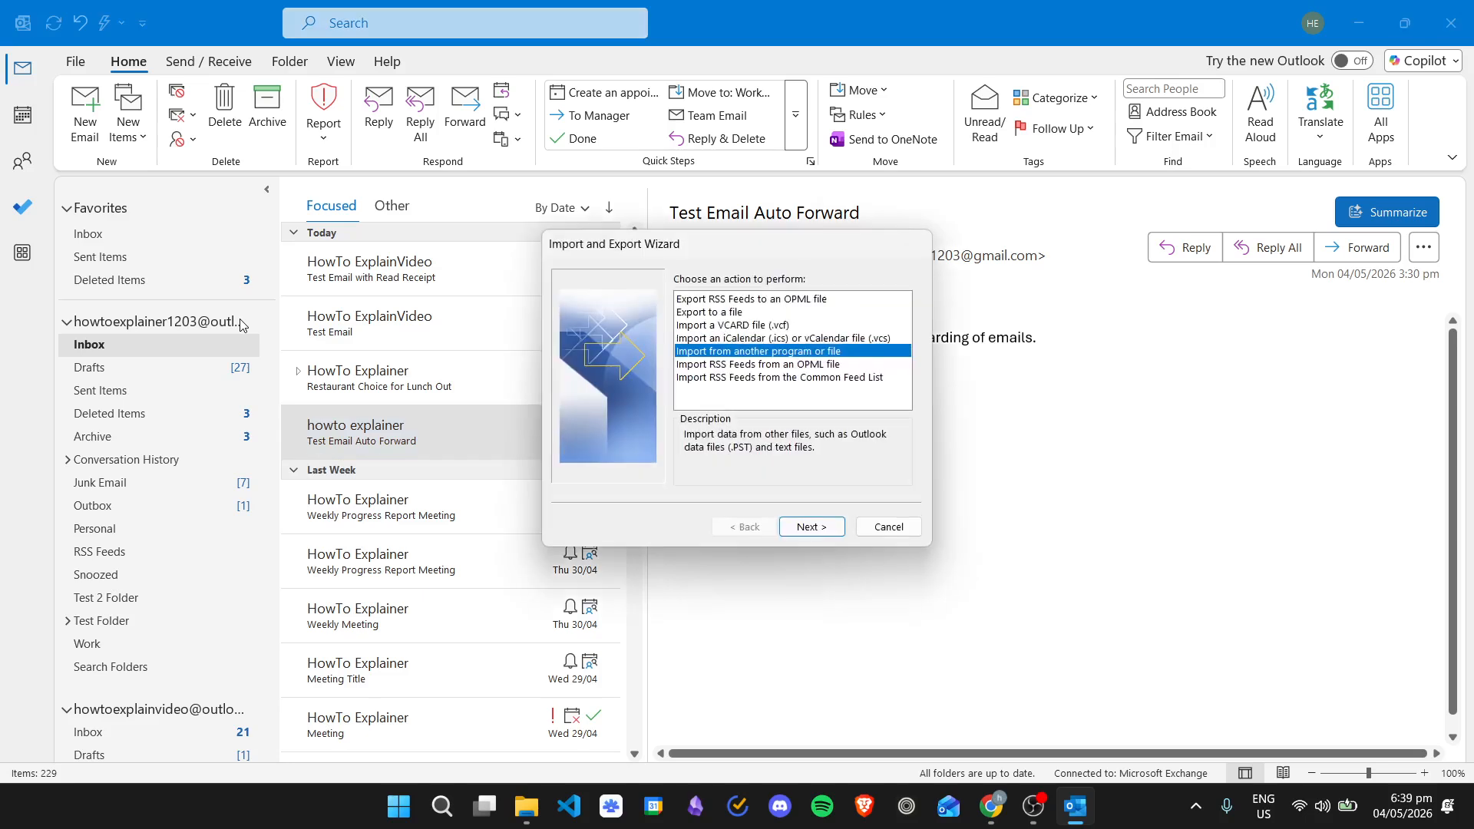
left_click(727, 313)
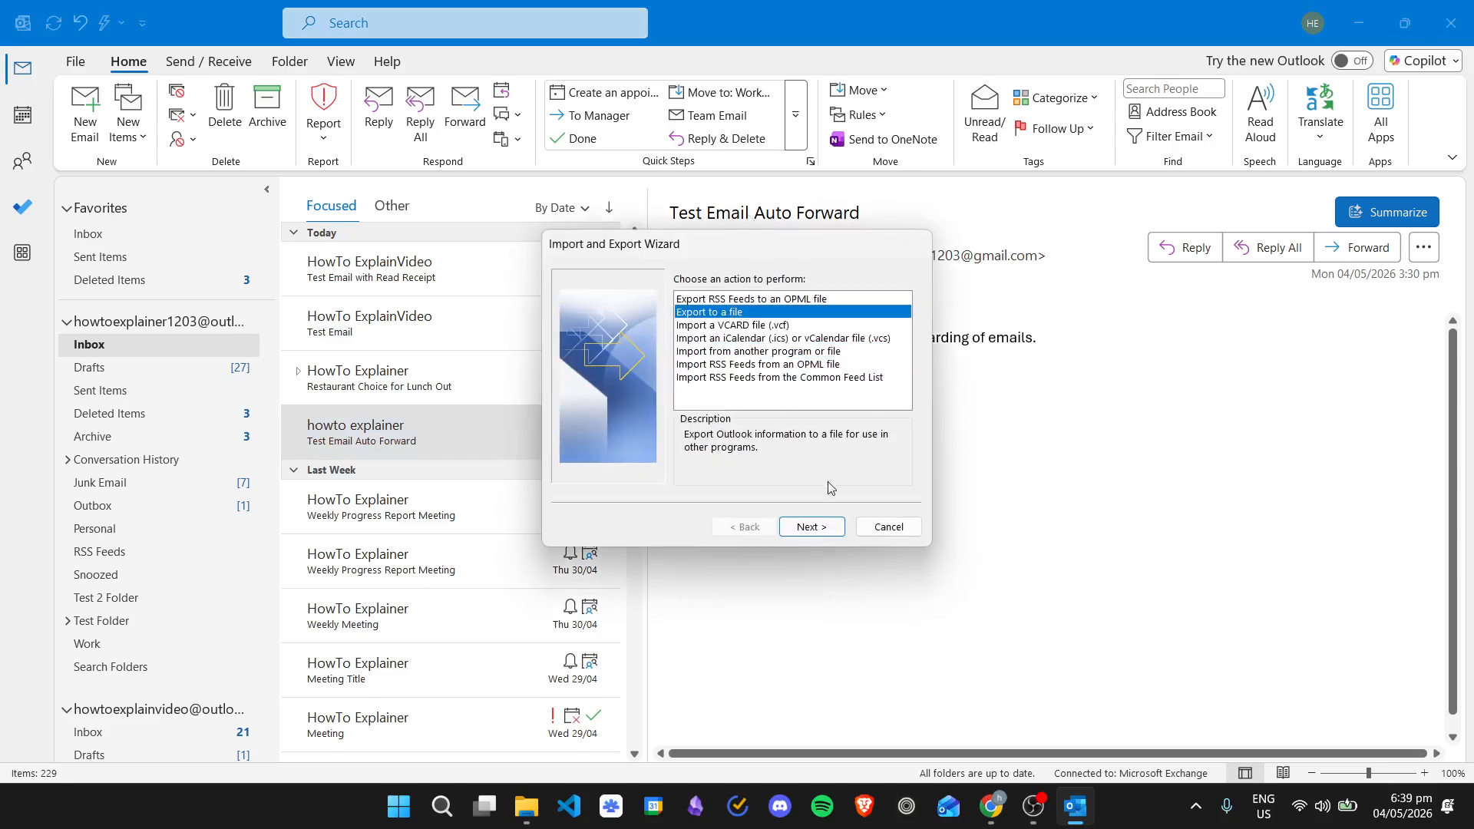
left_click(814, 527)
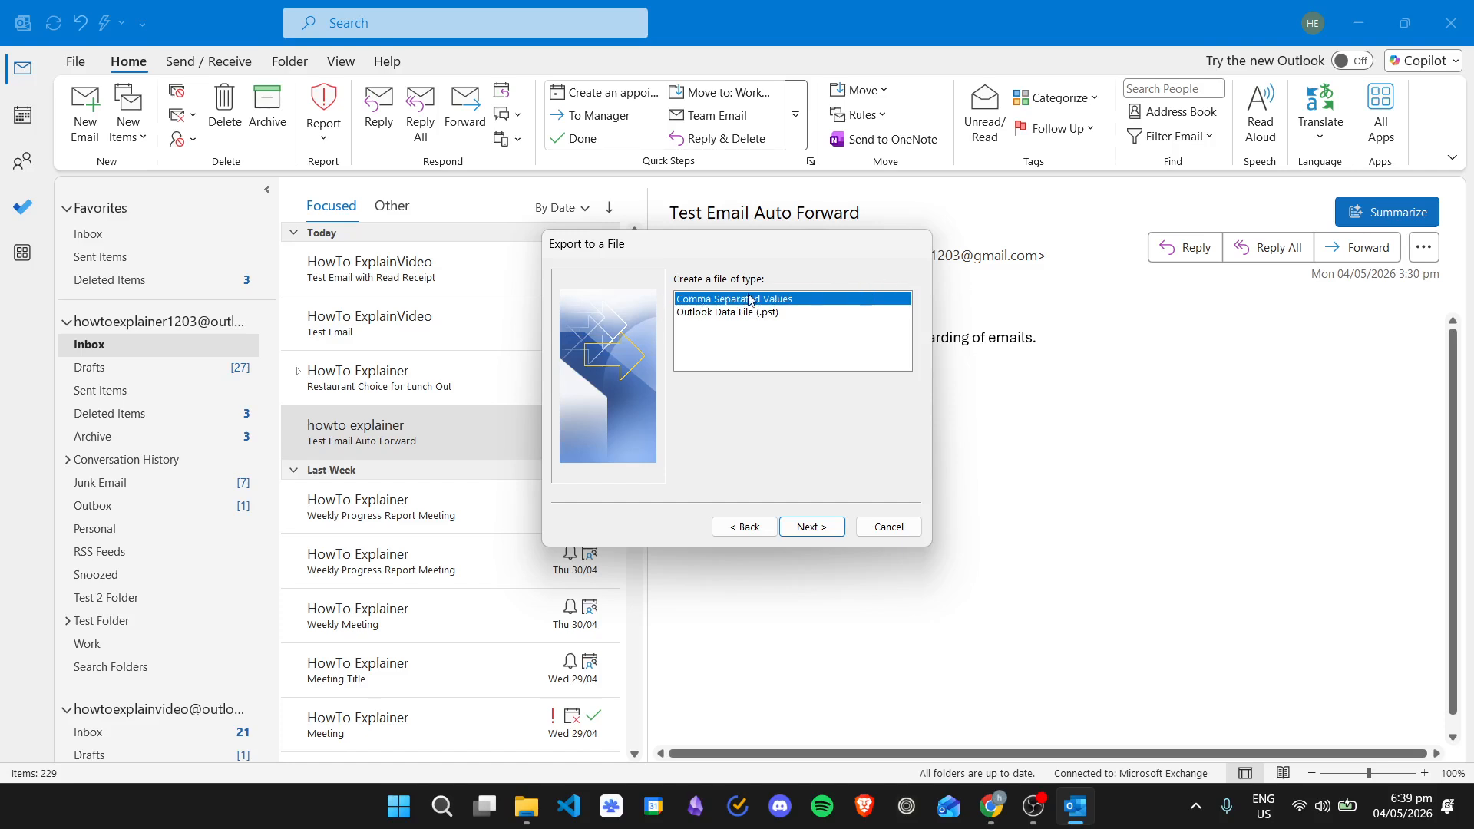
left_click(820, 526)
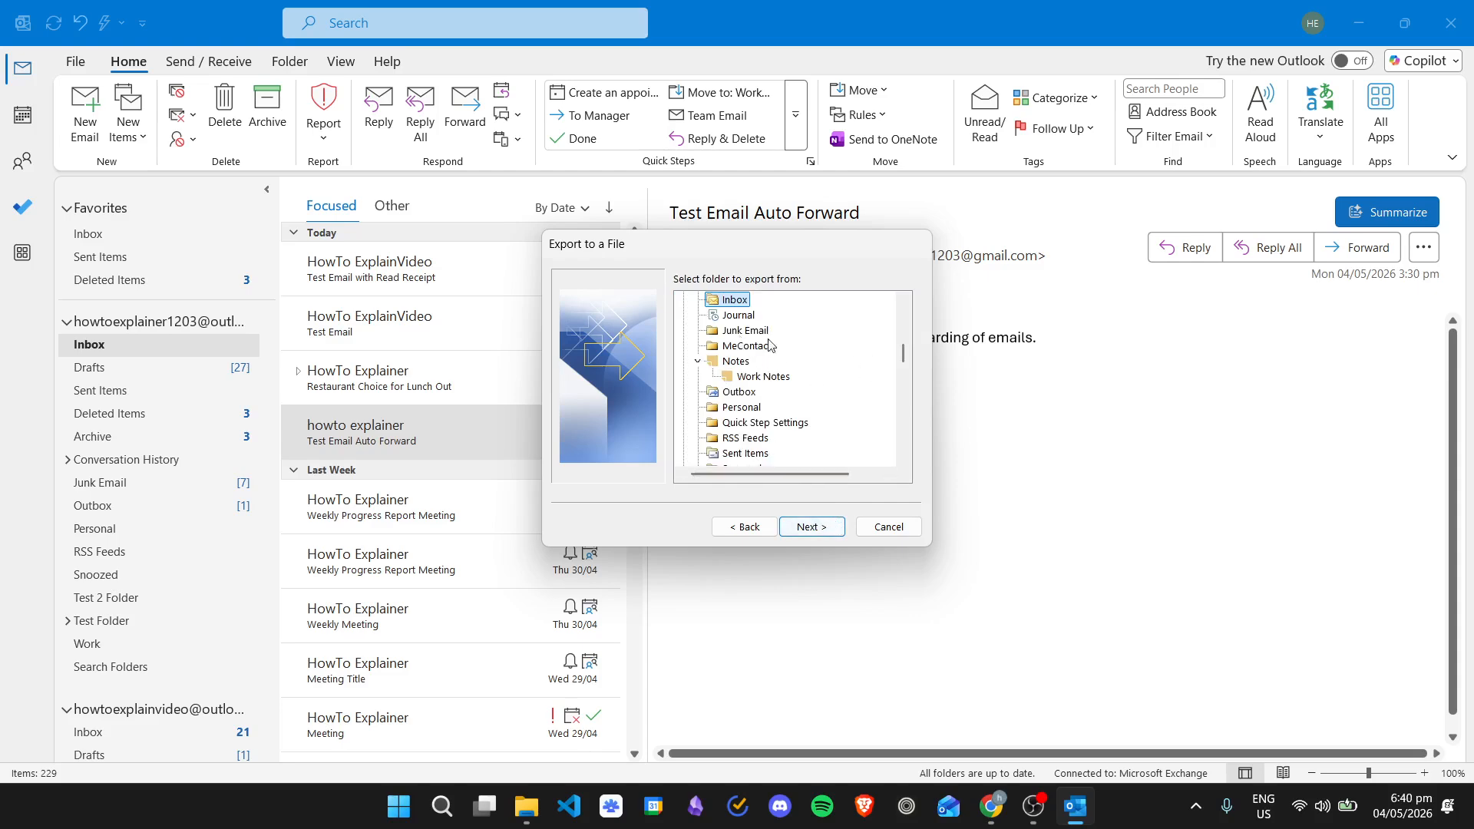
Step: Choose the first account's main Calendar folder as the folder to export from
scroll(795, 346, "up", 8)
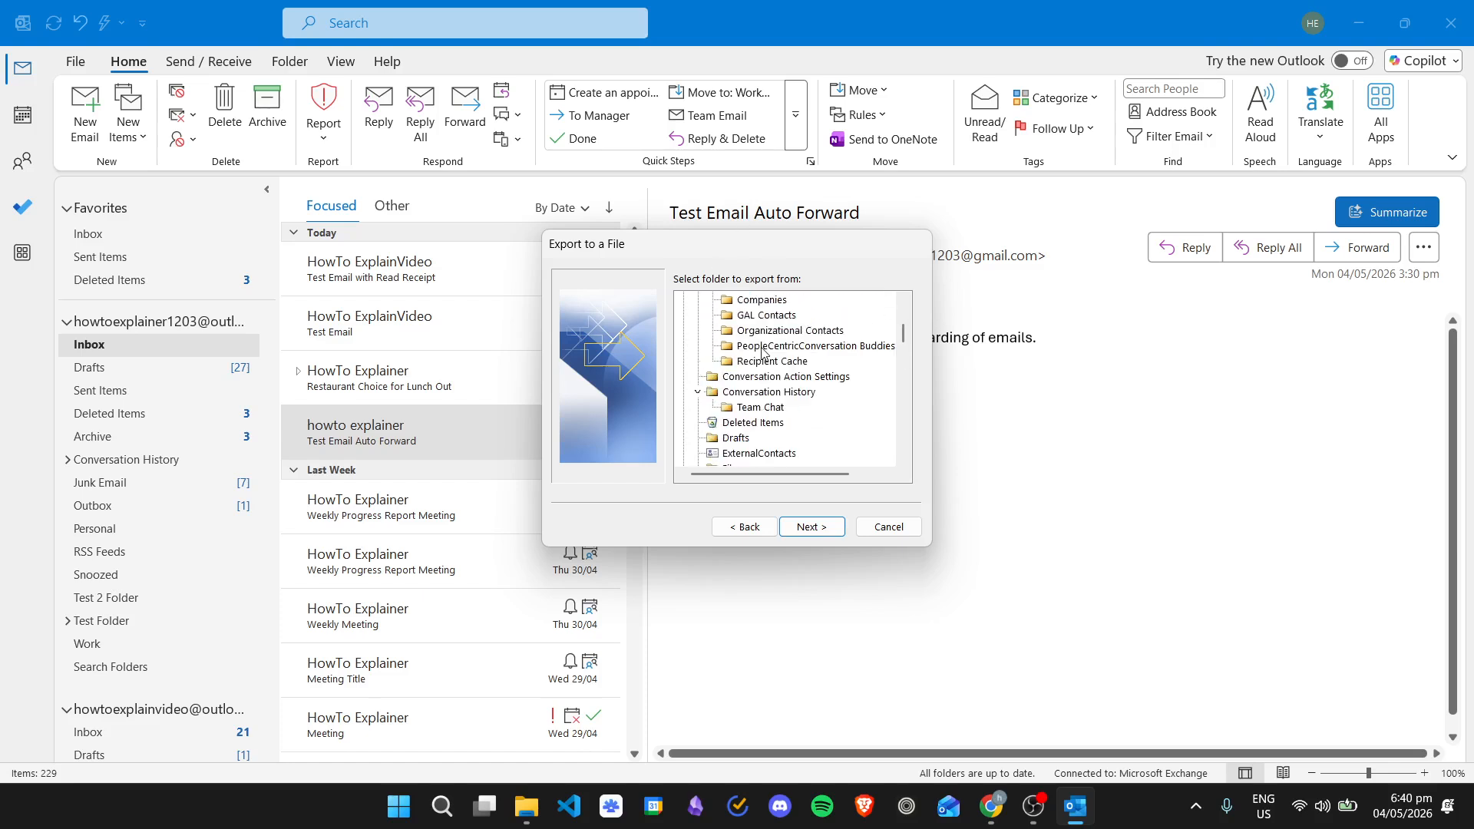
left_click(727, 333)
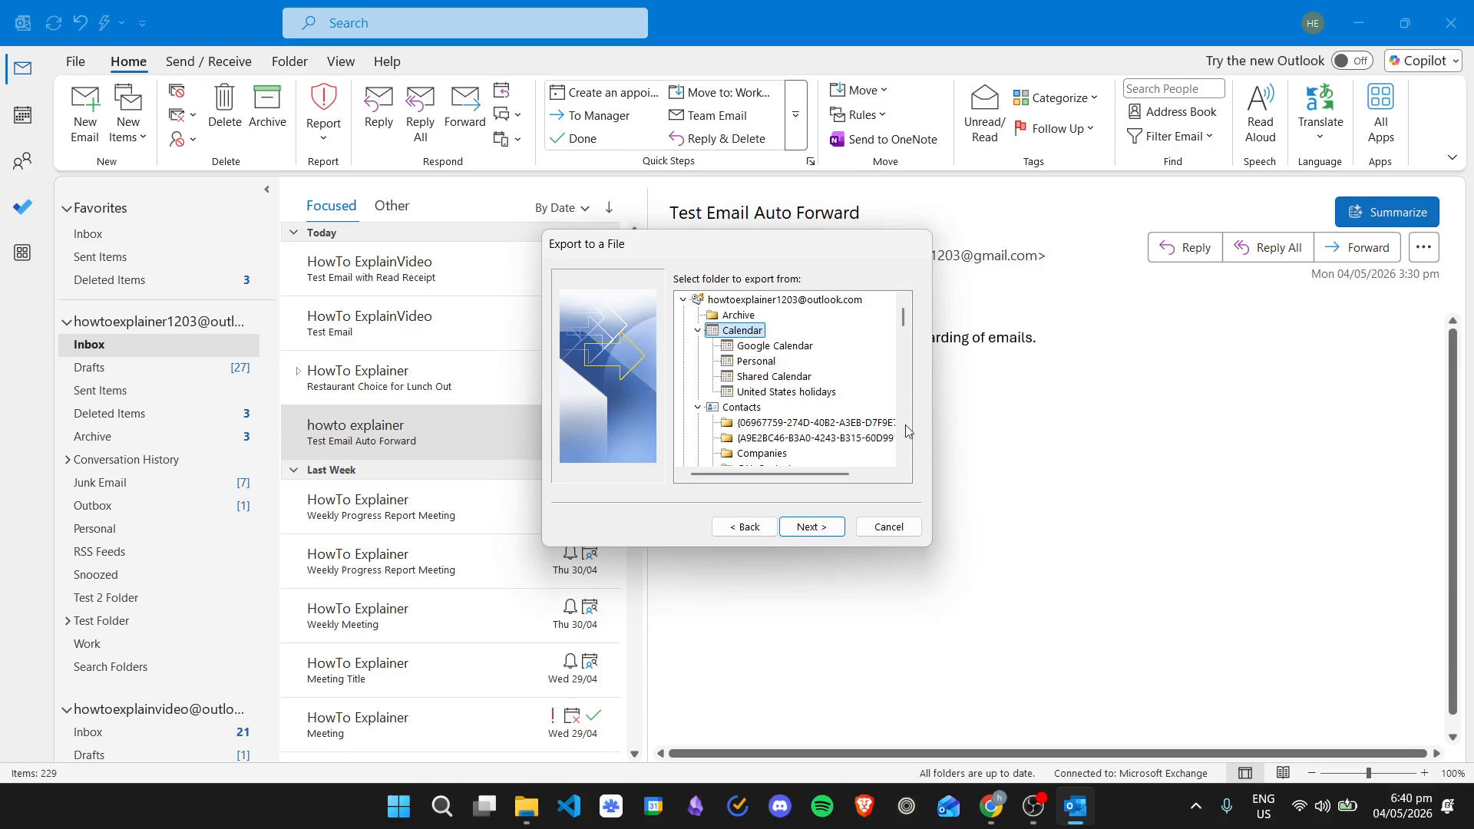
left_click(810, 527)
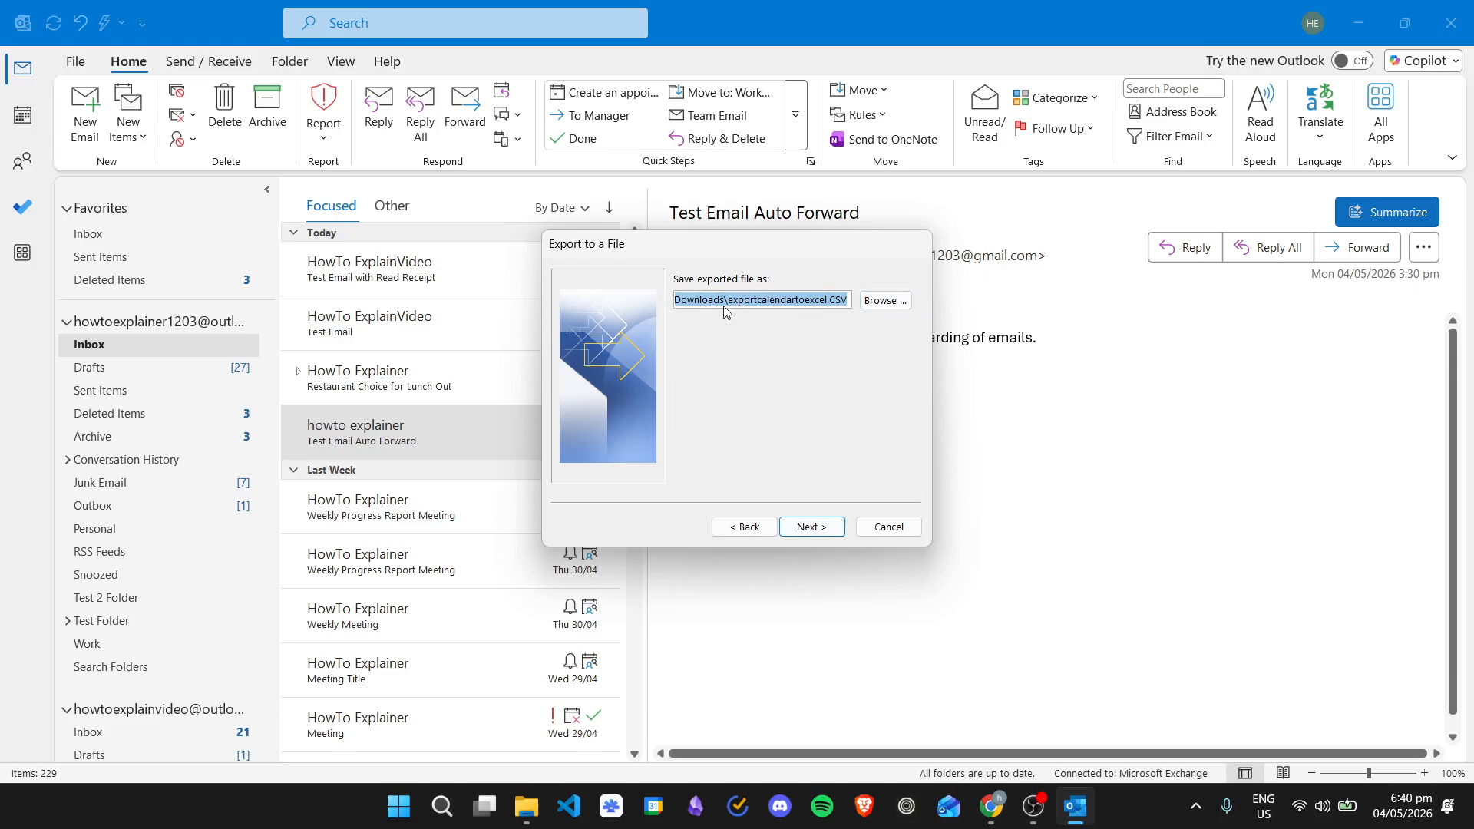
Step: Accept exportcalendartoexcel.CSV in the Downloads folder as the destination of the exported file
left_click(811, 299)
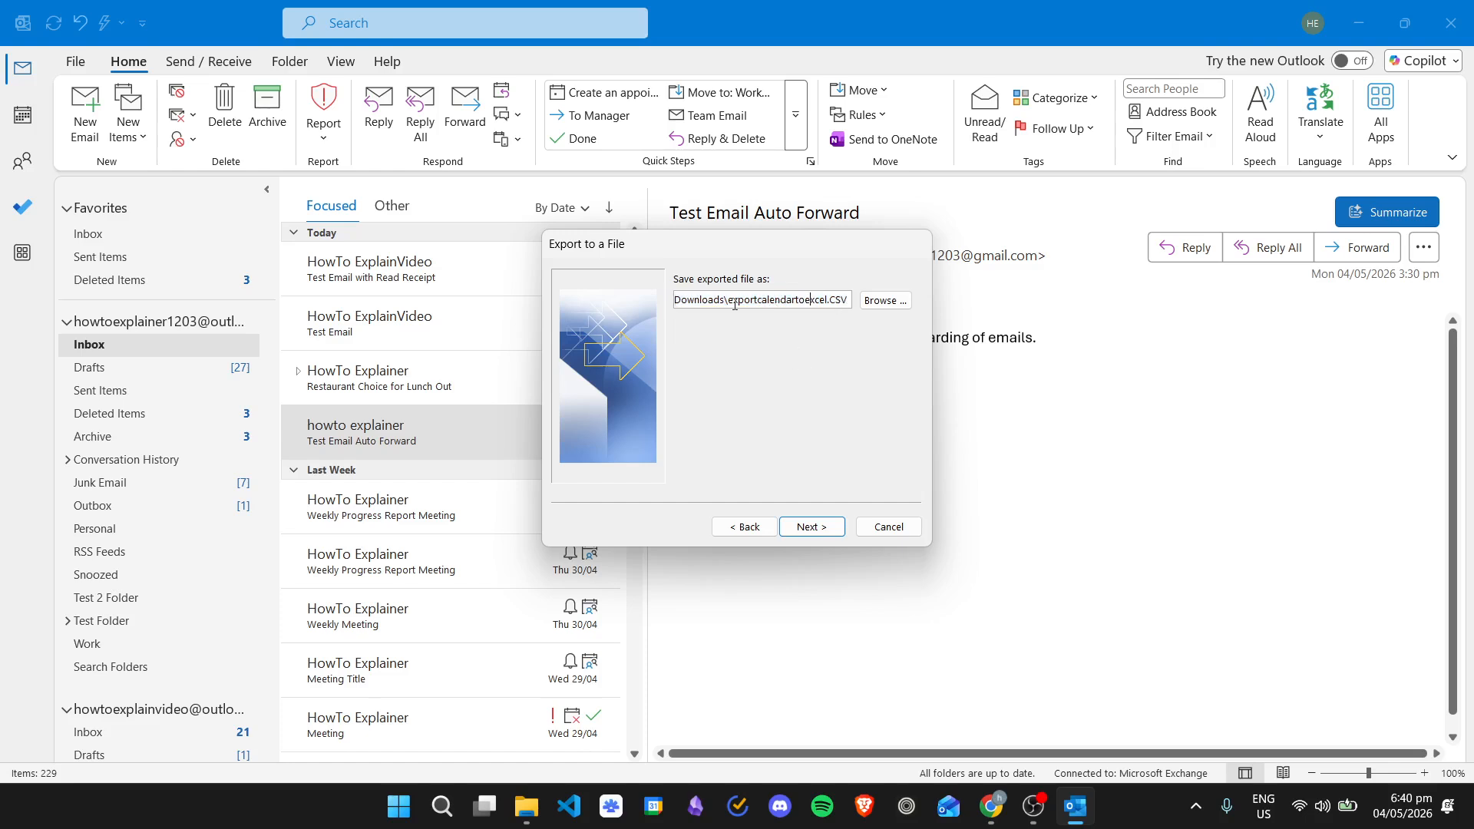
left_click_drag(739, 301, 801, 306)
left_click(811, 528)
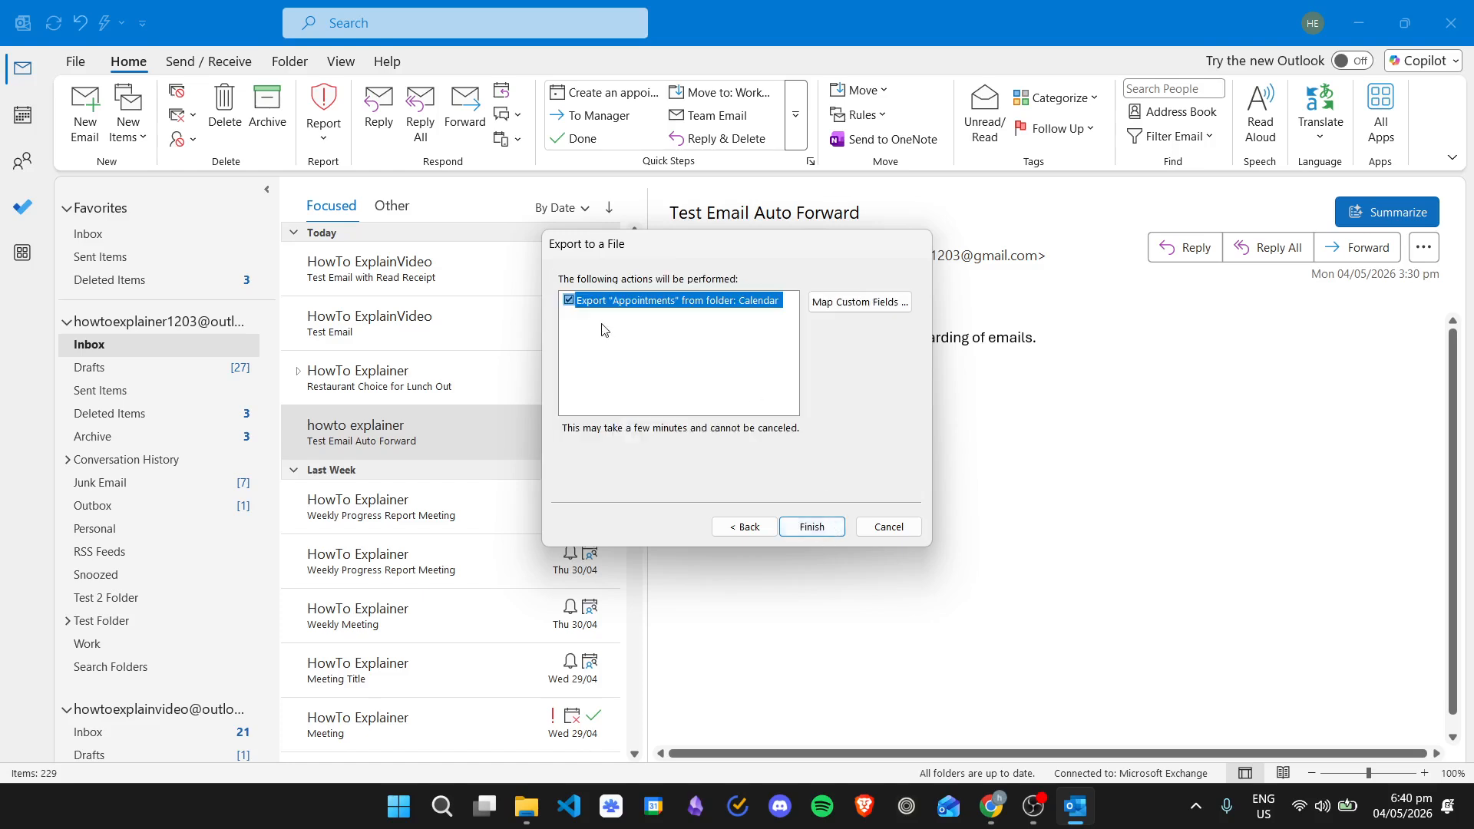
Step: Run the export of the Calendar appointments for the date range 1/4/2026 to 1/8/2026
left_click(641, 323)
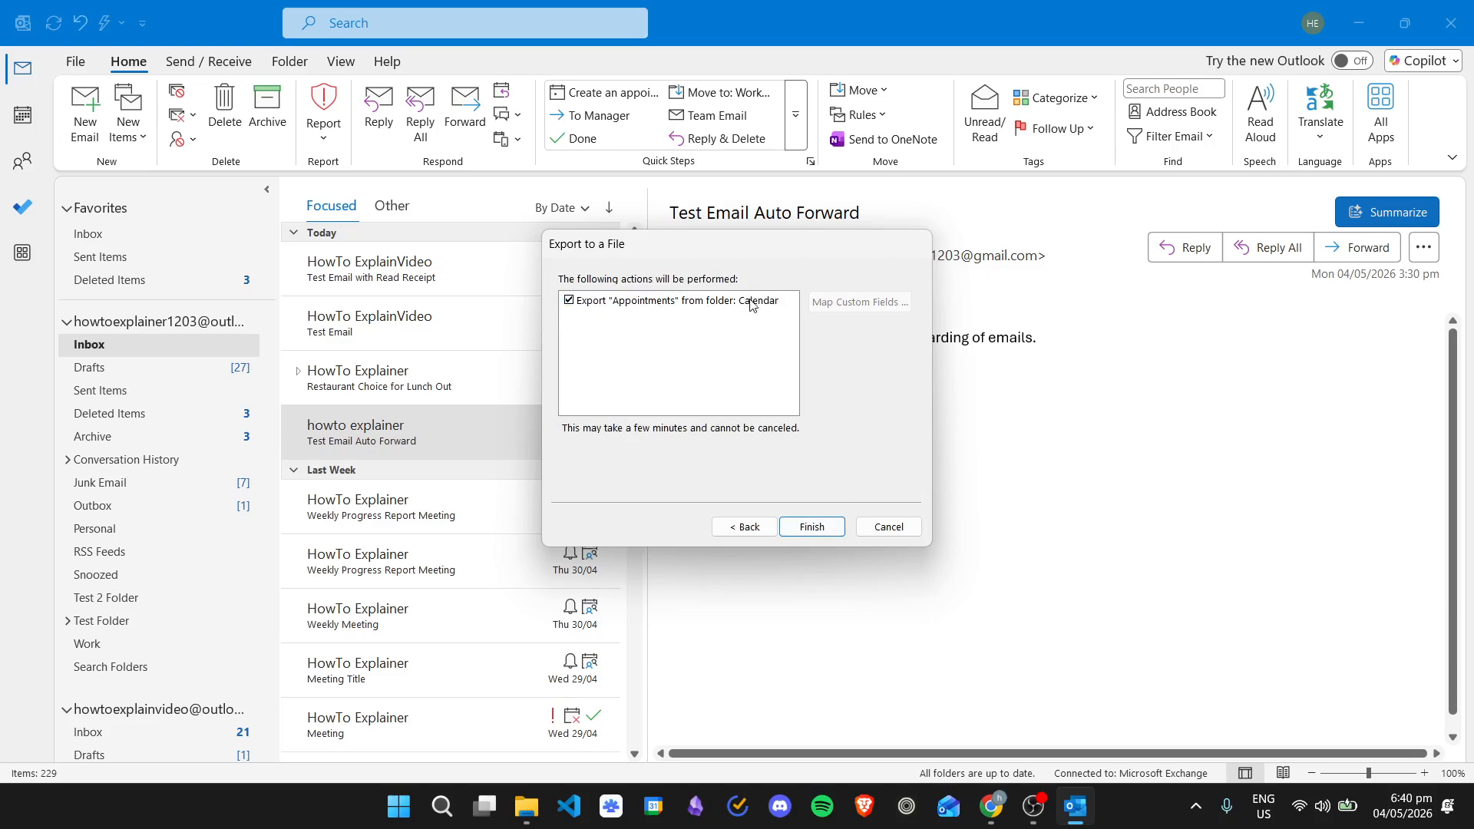
left_click(830, 526)
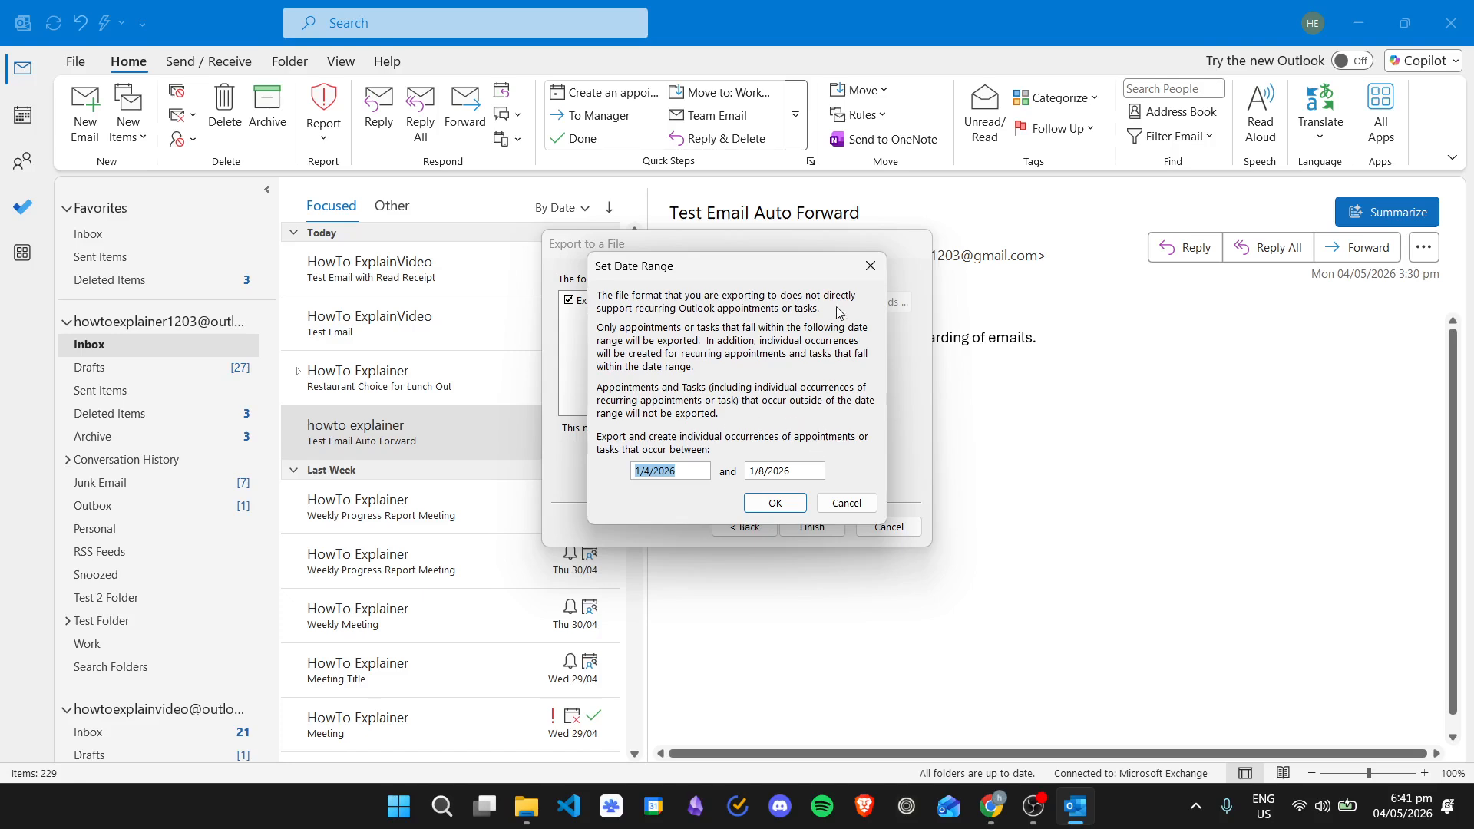
left_click(774, 502)
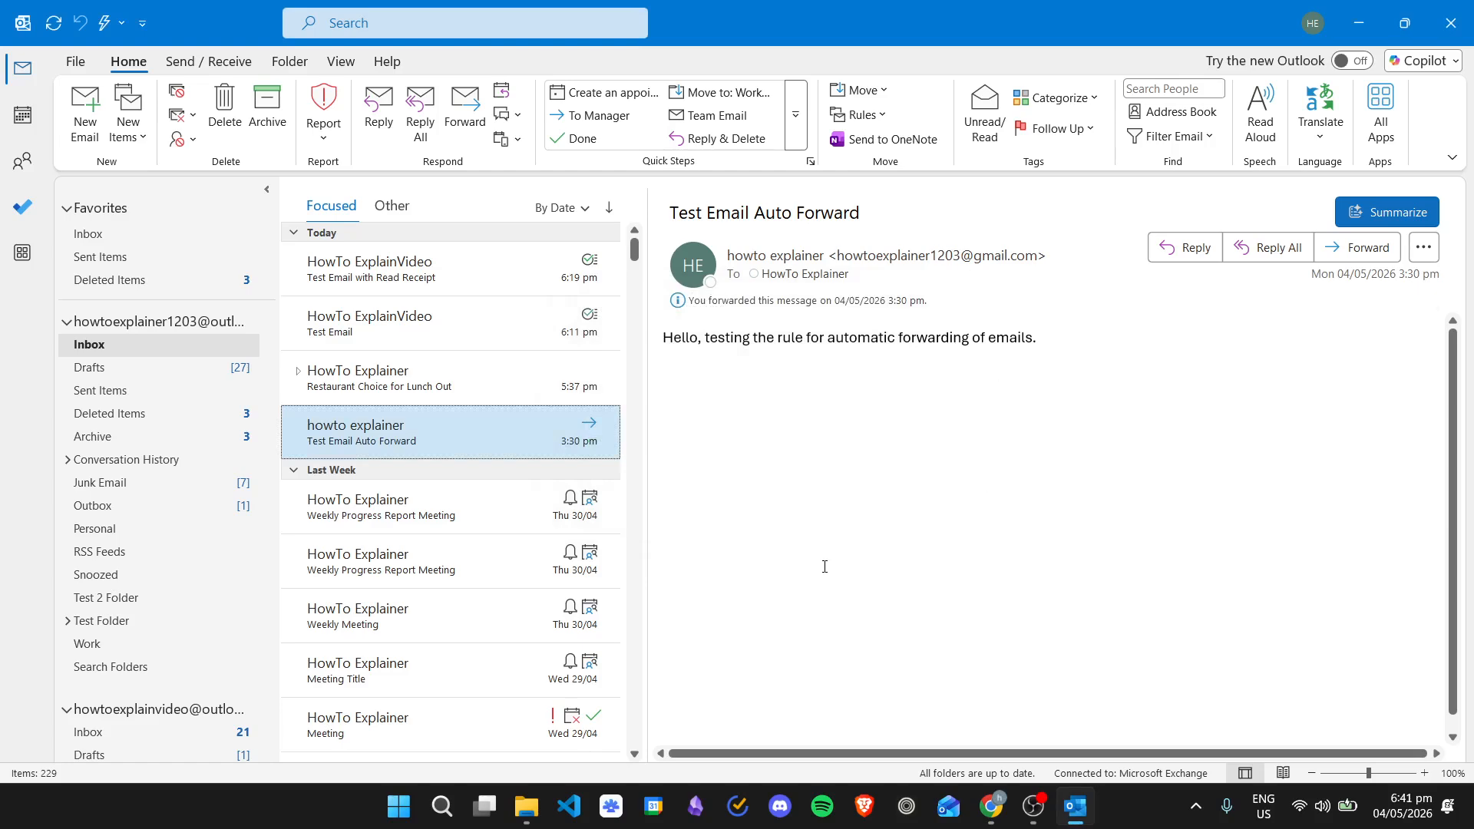
Step: Switch to File Explorer, open exportcalendartoexcel.CSV from Downloads in Excel and look through the exported appointment rows
left_click(526, 806)
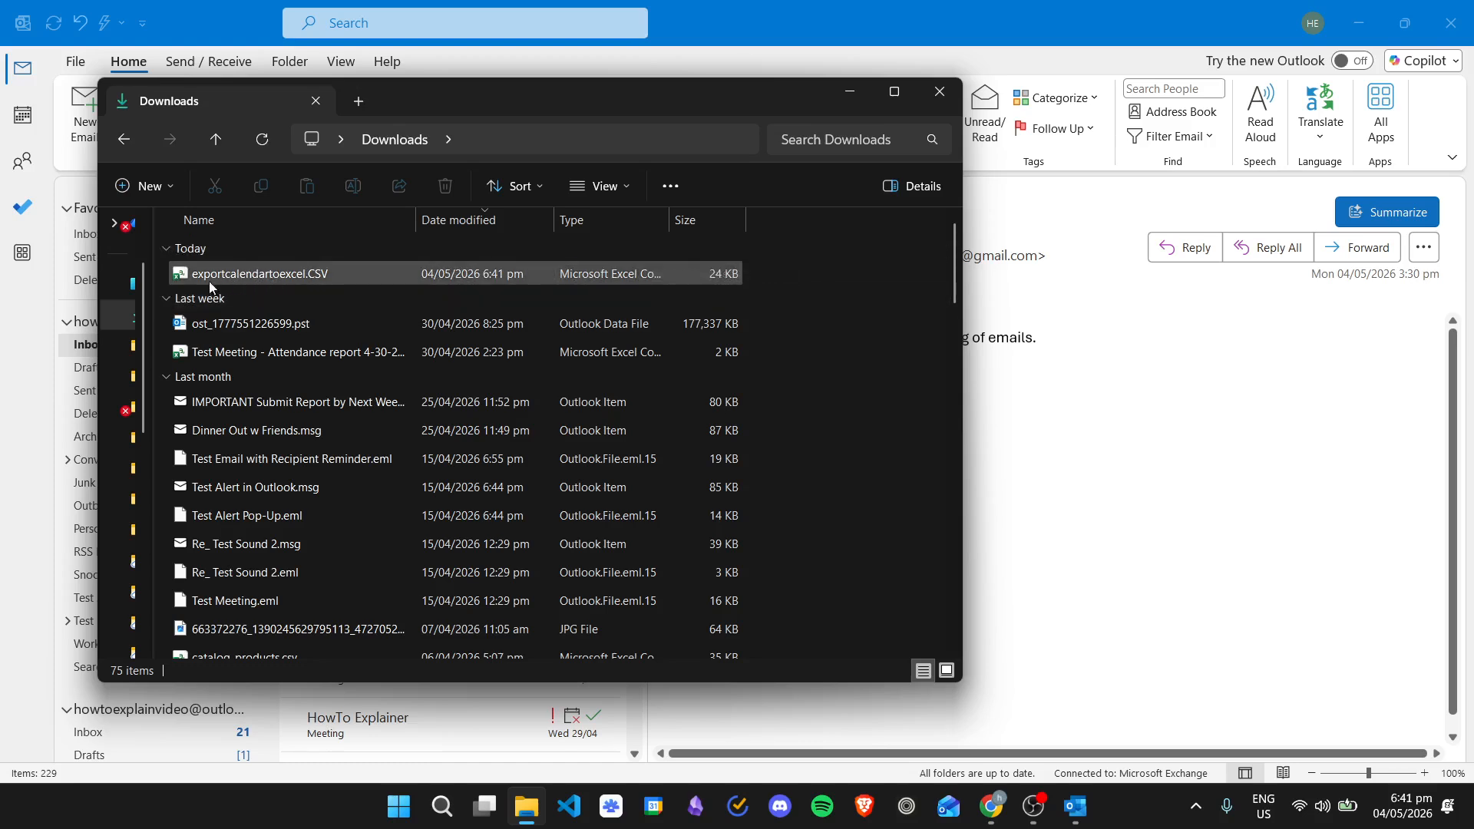
double_click(335, 274)
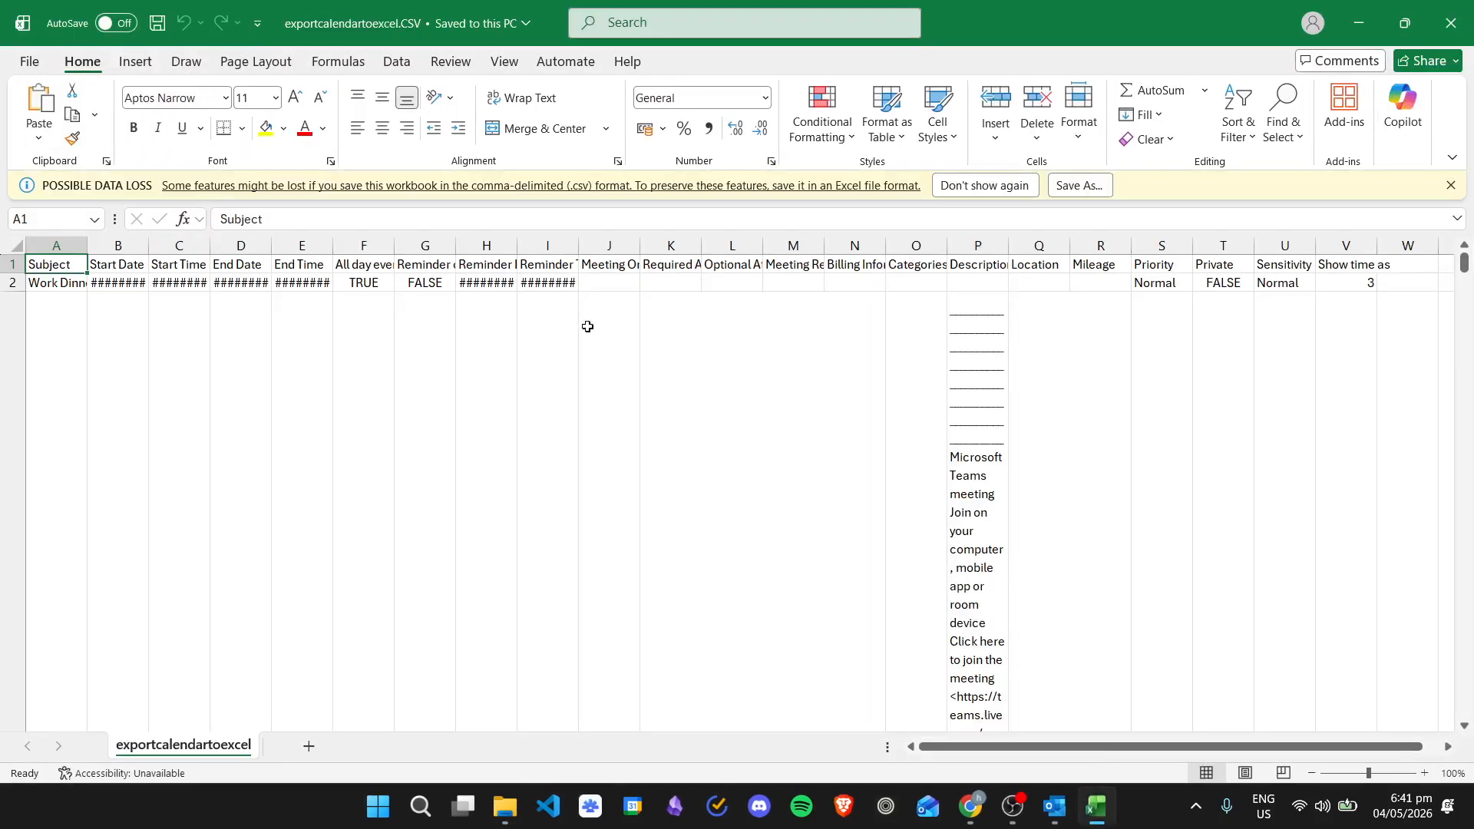
scroll(840, 415, "down", 6)
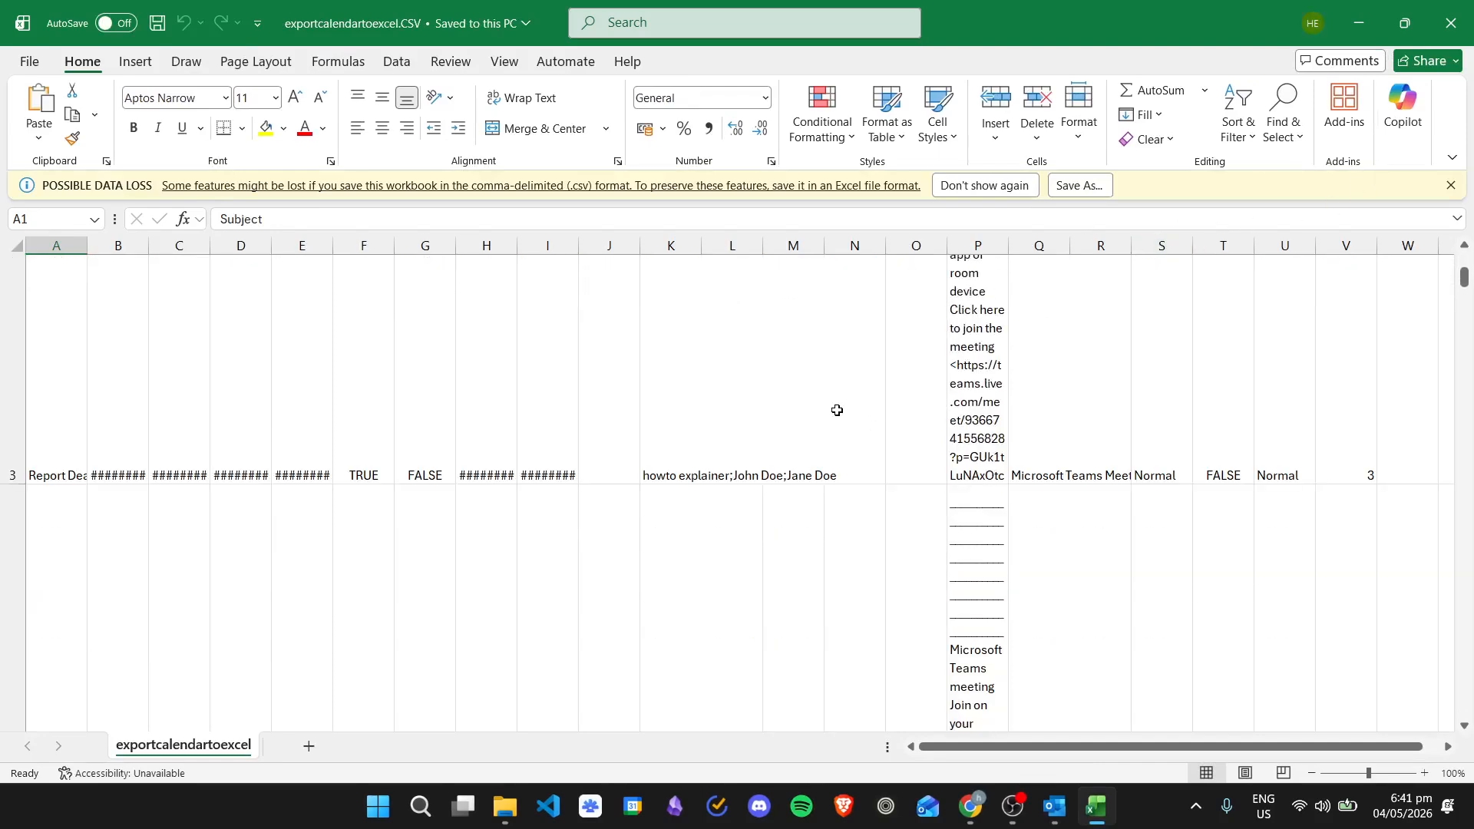
scroll(798, 411, "down", 8)
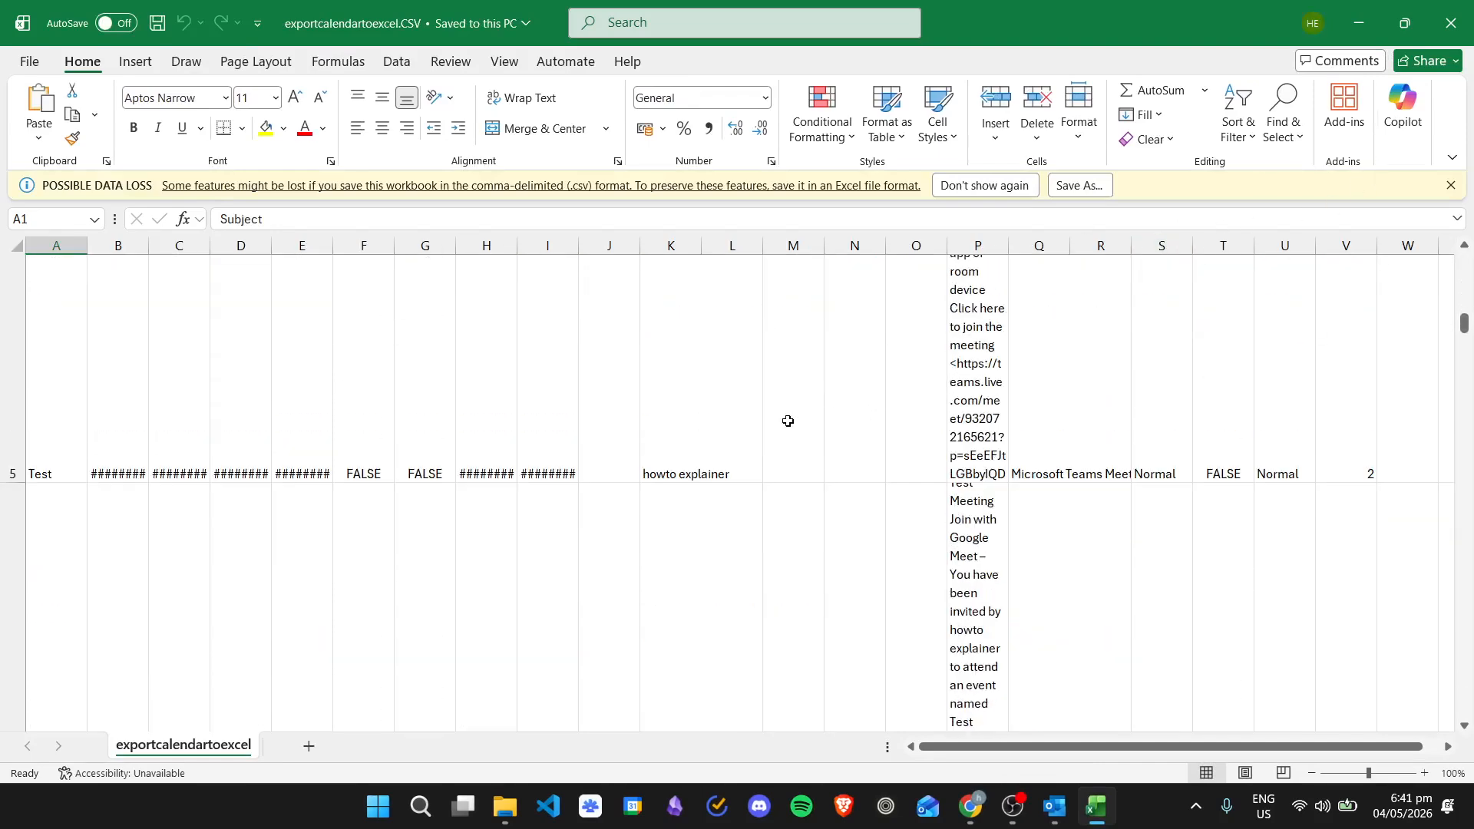
scroll(832, 419, "up", 10)
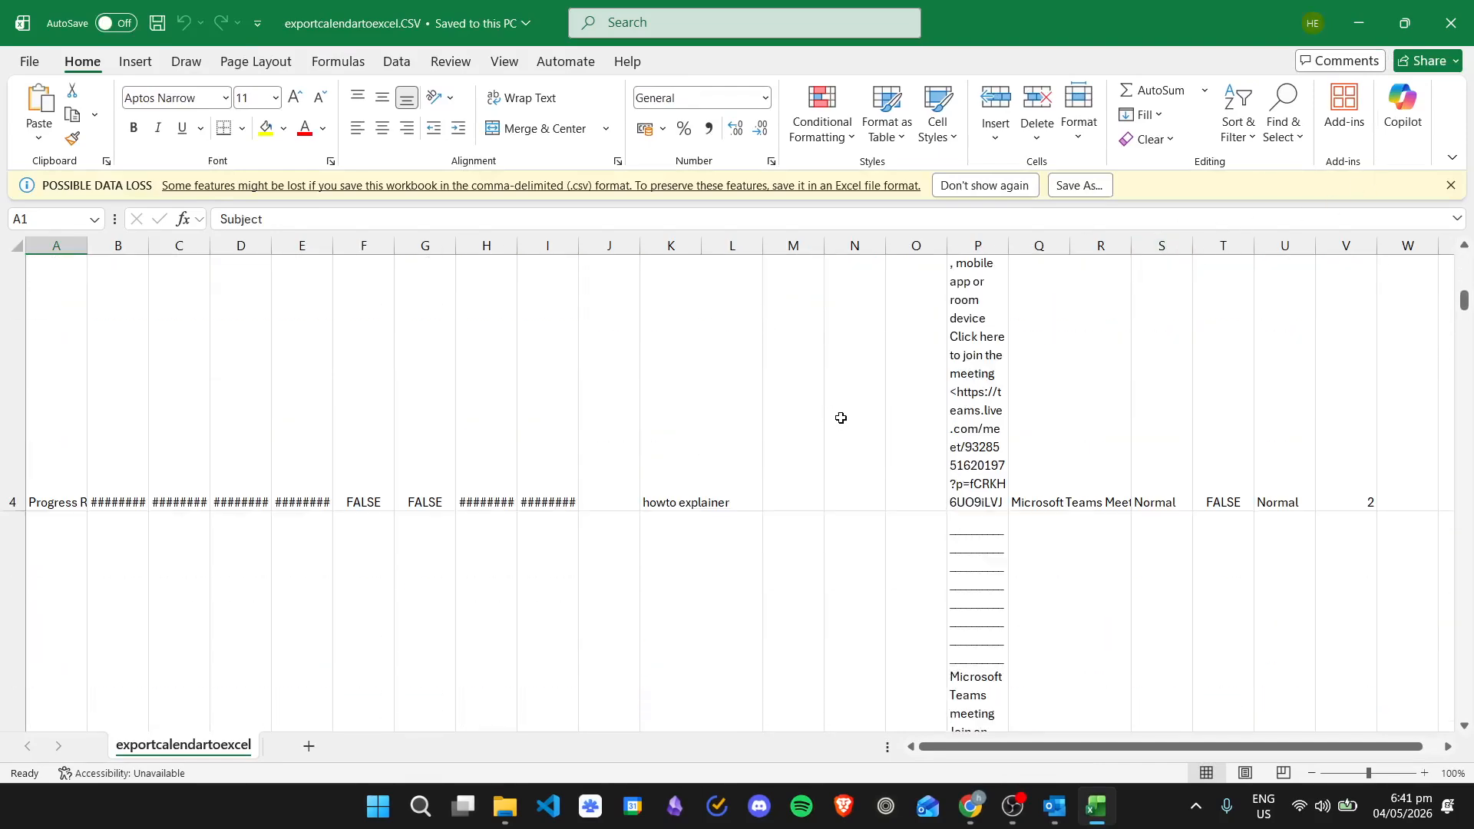
scroll(327, 359, "up", 3)
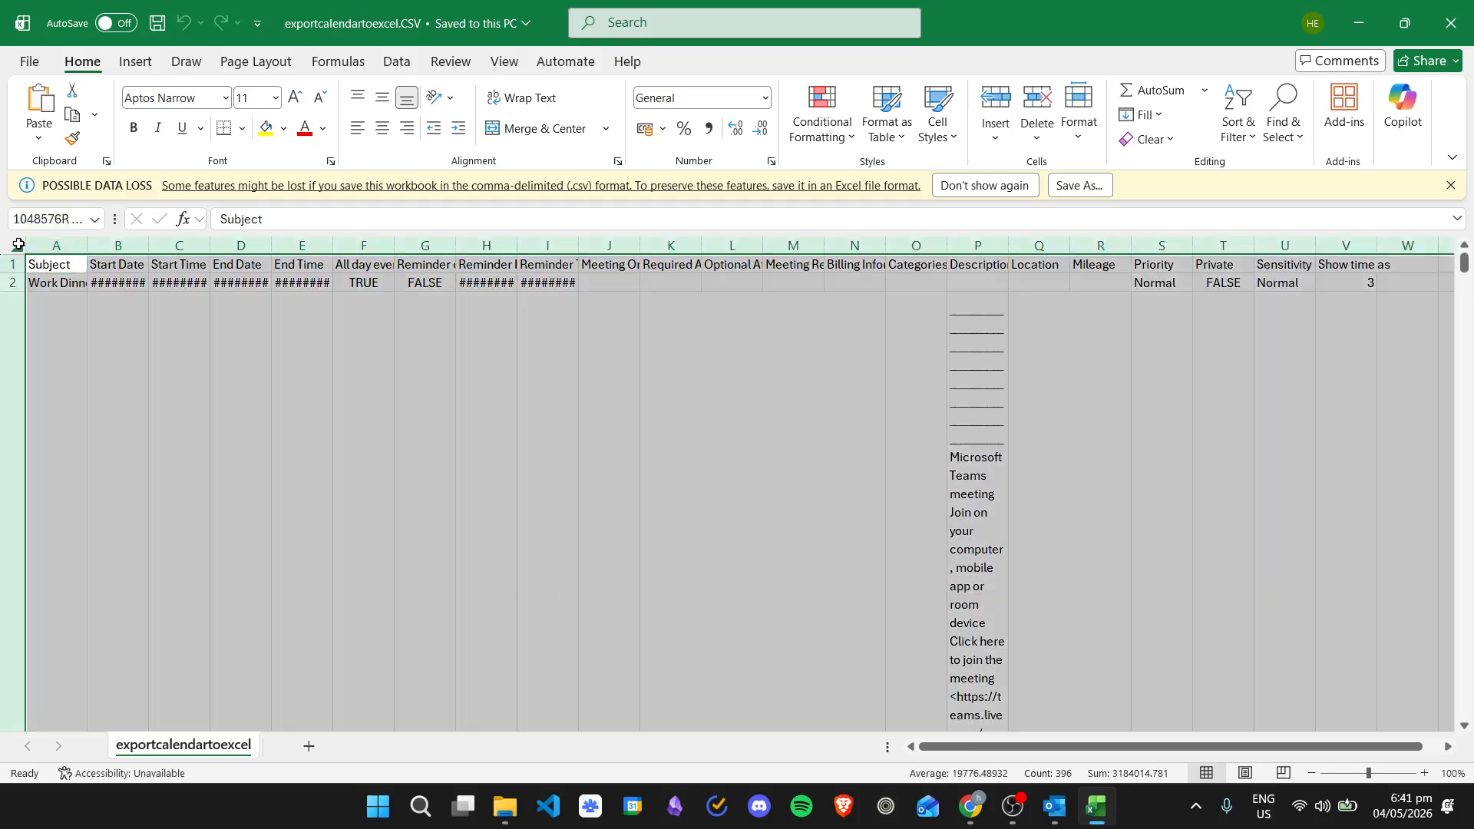
Step: AutoFit the width of all columns in the exportcalendartoexcel sheet
left_click(17, 245)
double_click(86, 245)
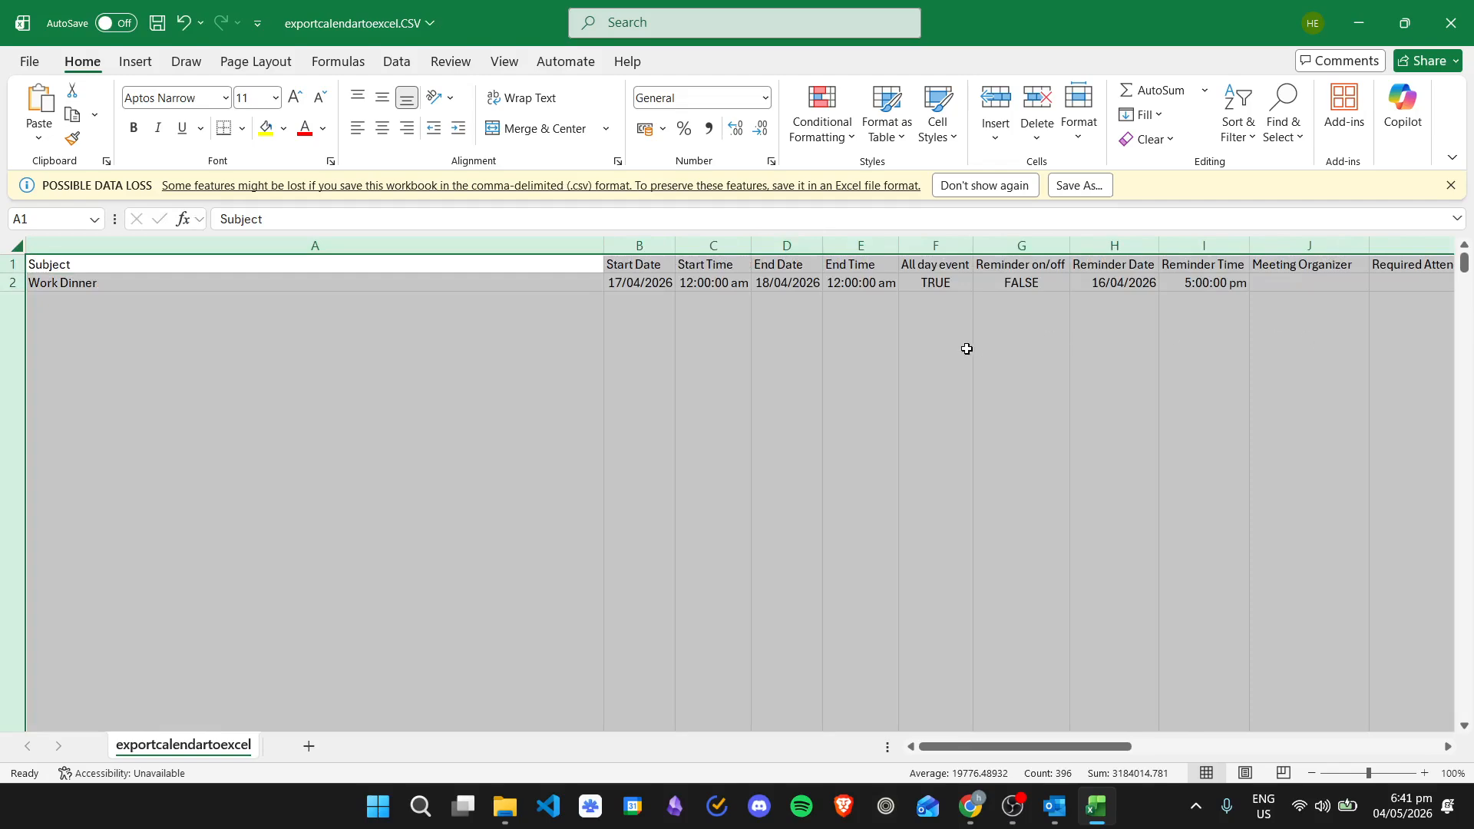
scroll(975, 348, "down", 5)
scroll(1006, 386, "up", 5)
scroll(1025, 400, "down", 3)
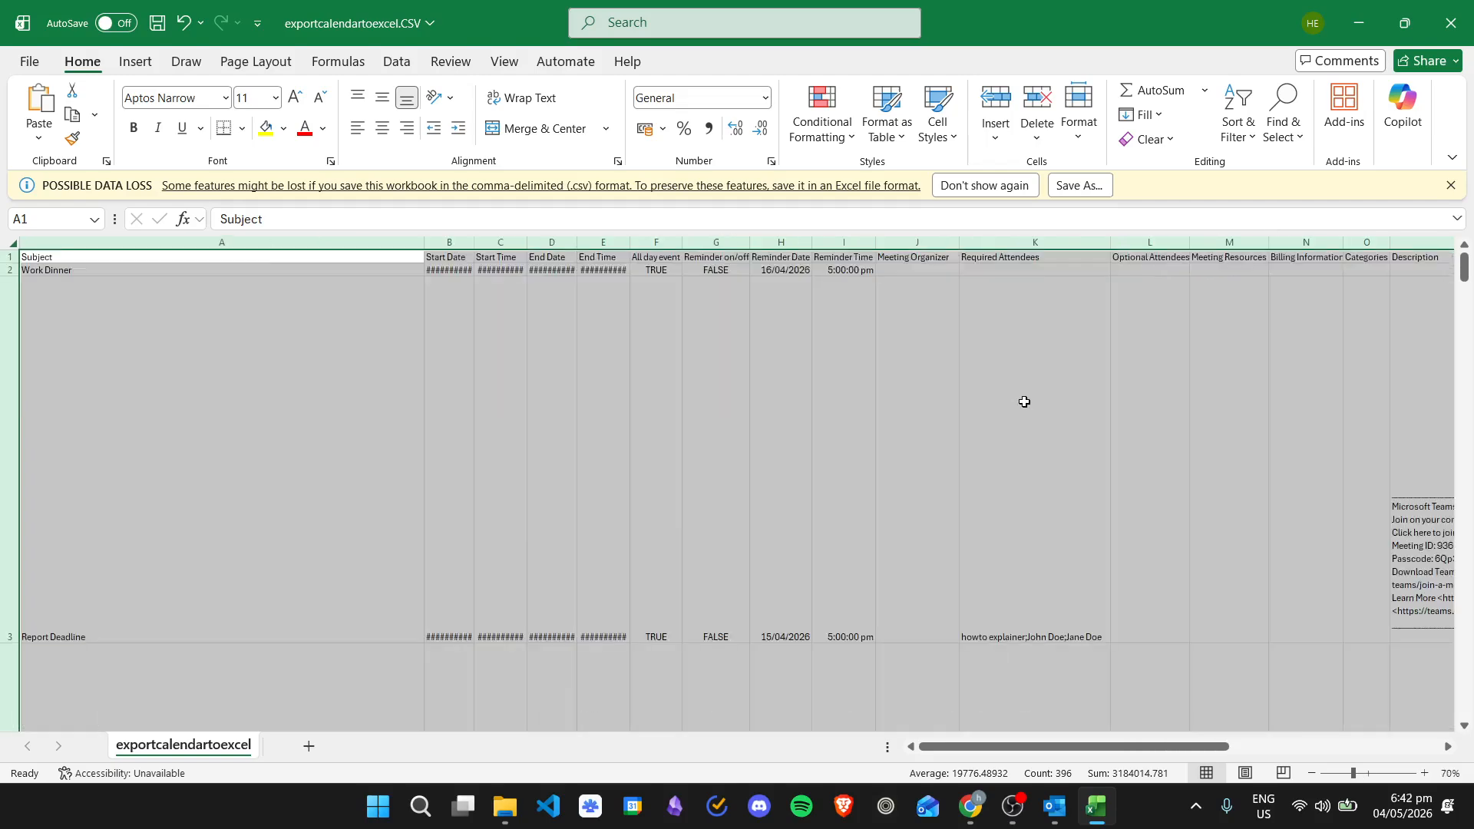
scroll(1029, 401, "down", 1)
scroll(1037, 401, "up", 2)
scroll(388, 315, "up", 1)
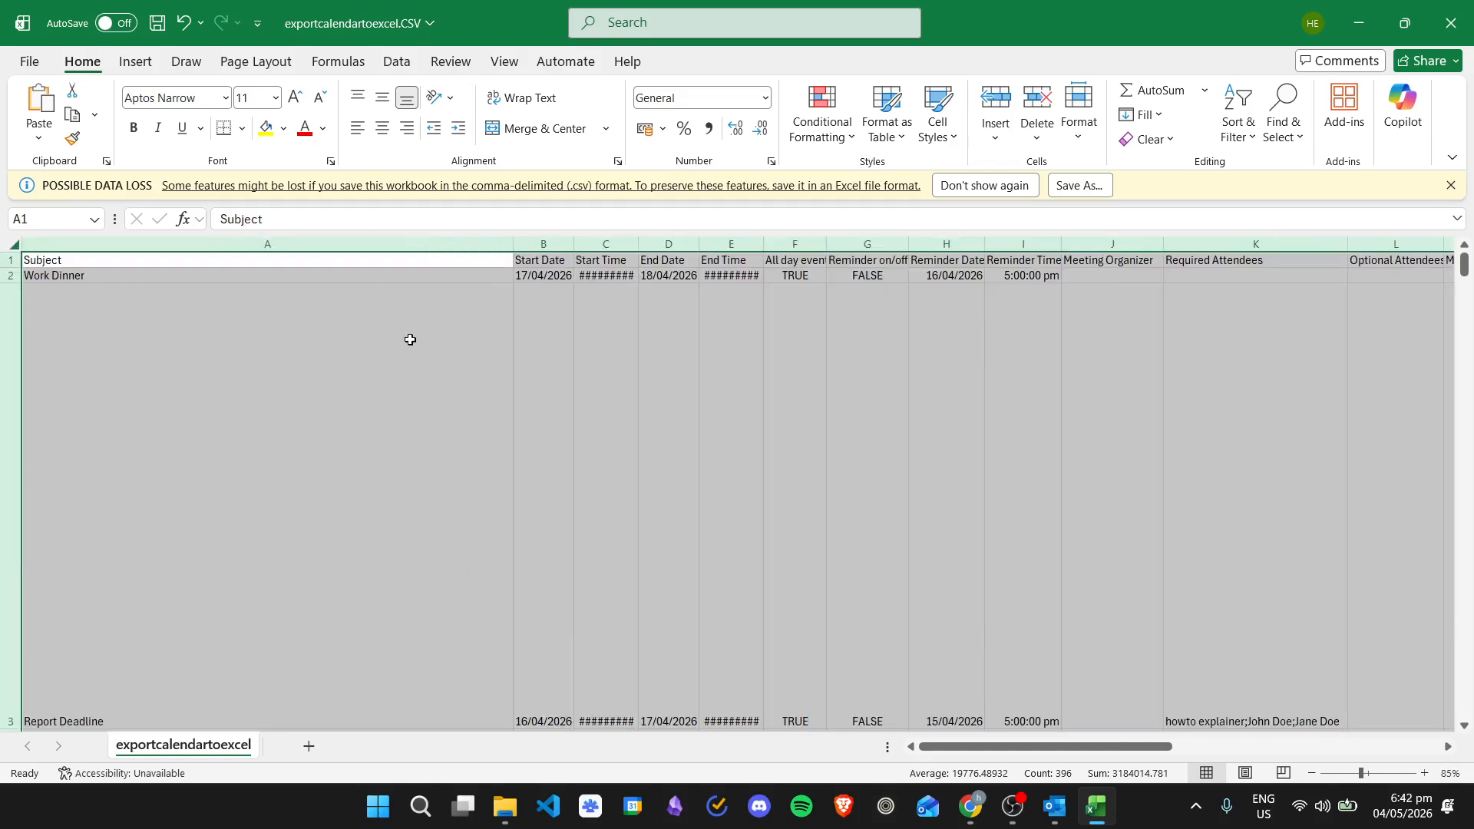
Step: AutoFit the Start Time and End Time columns so their values fit
left_click(492, 267)
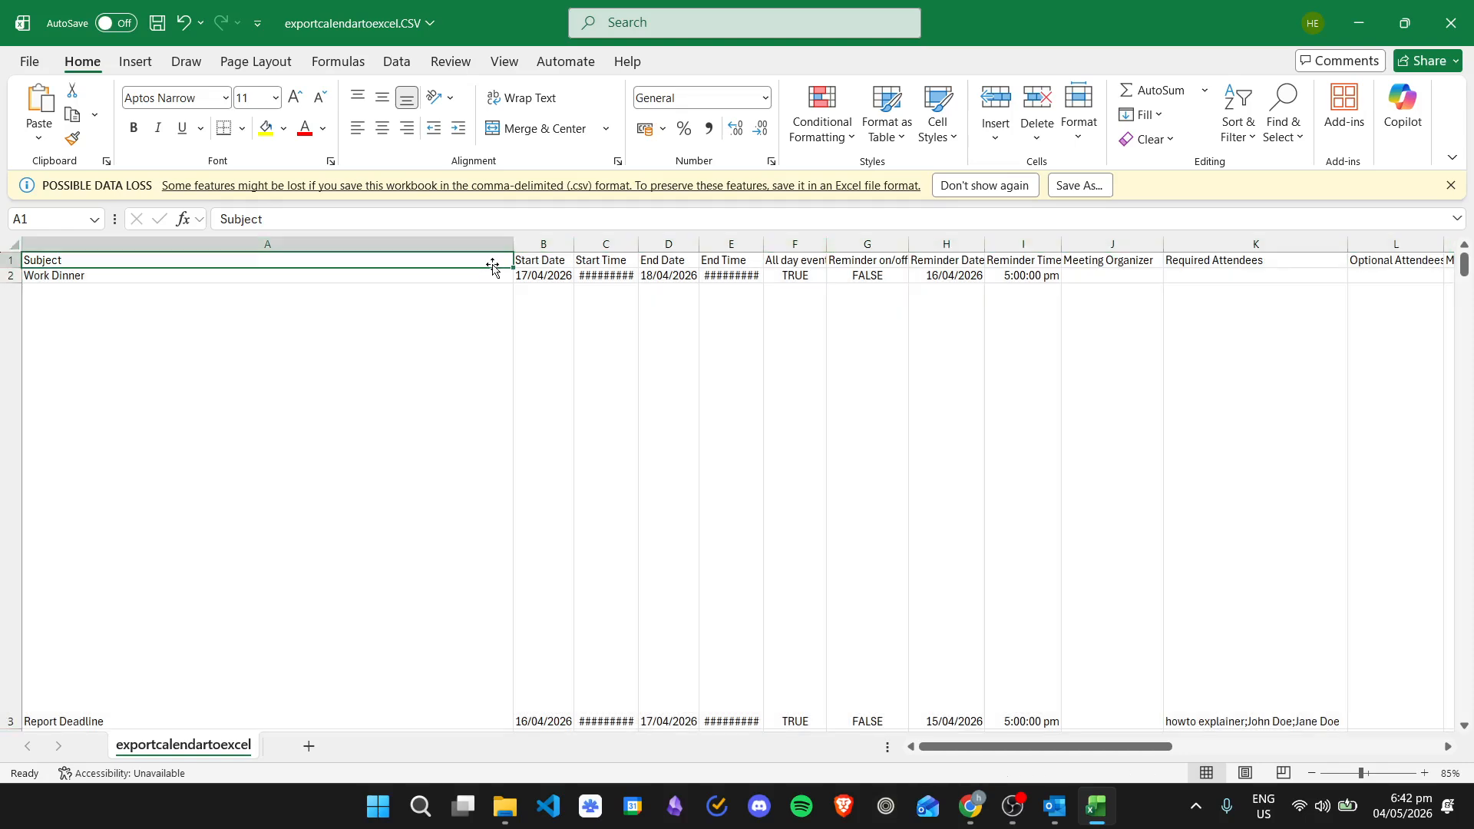
key("Right")
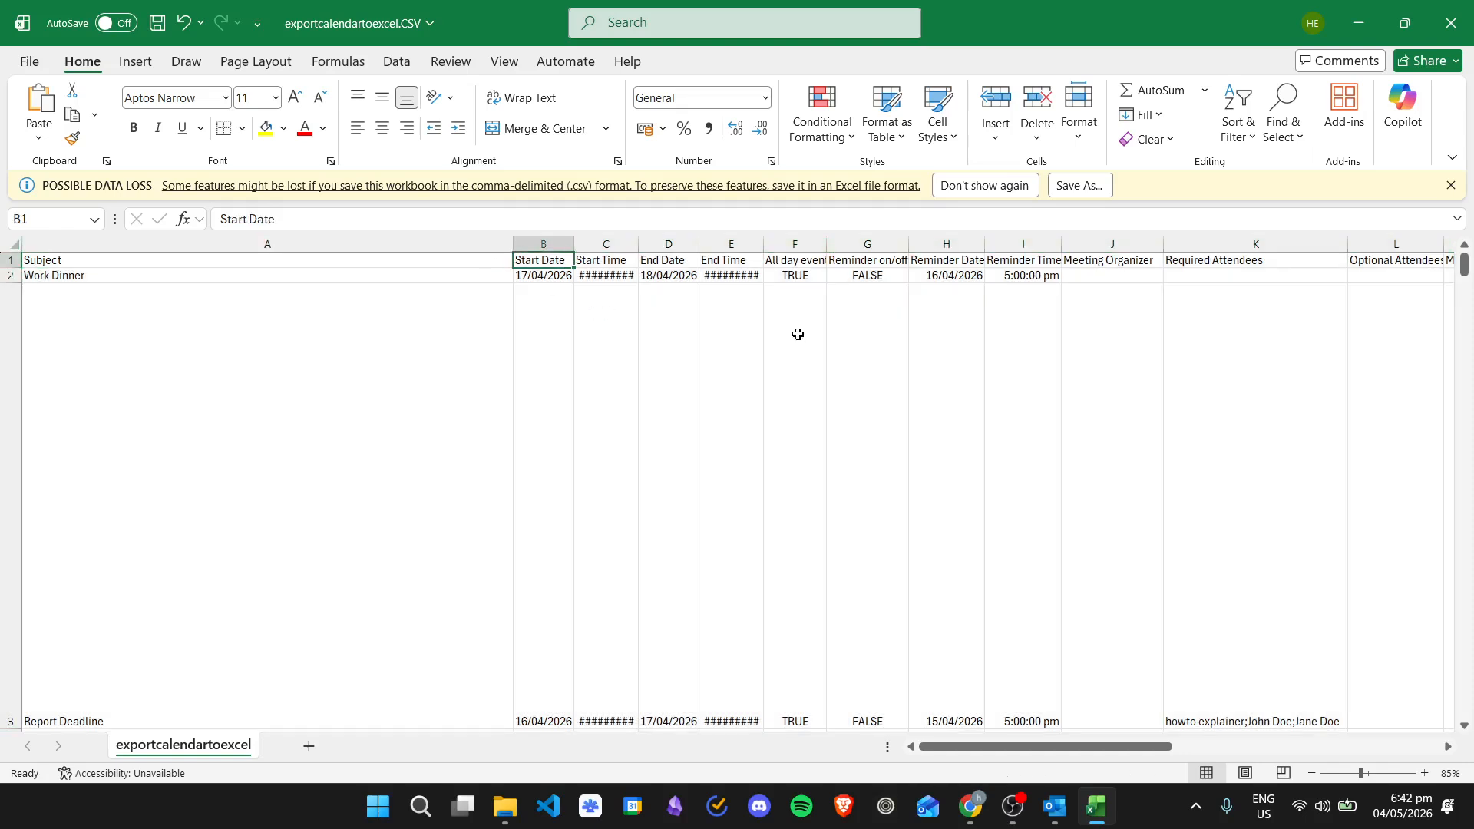
key("Right")
key("Right")
key("Right")
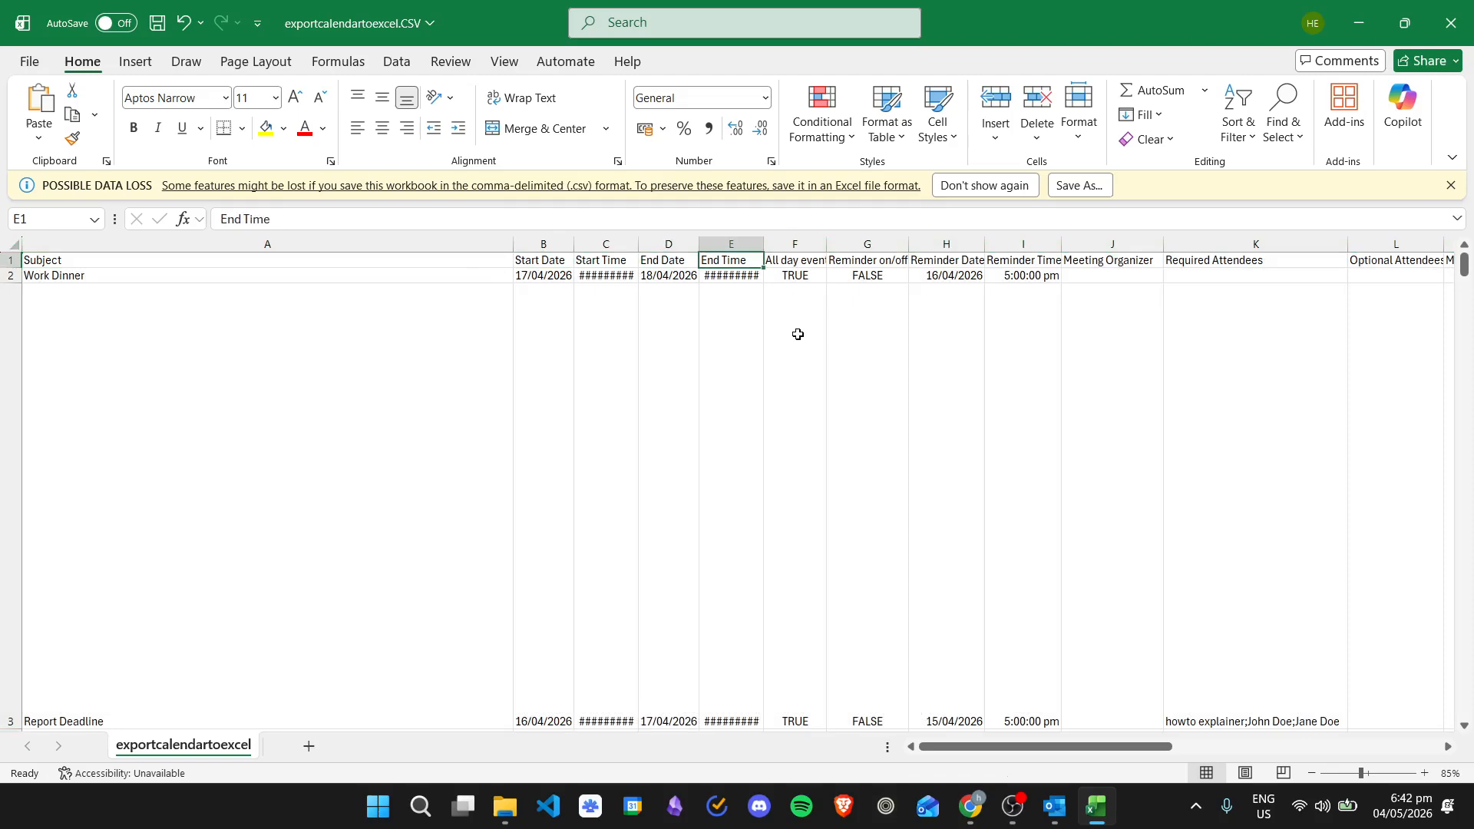
double_click(640, 248)
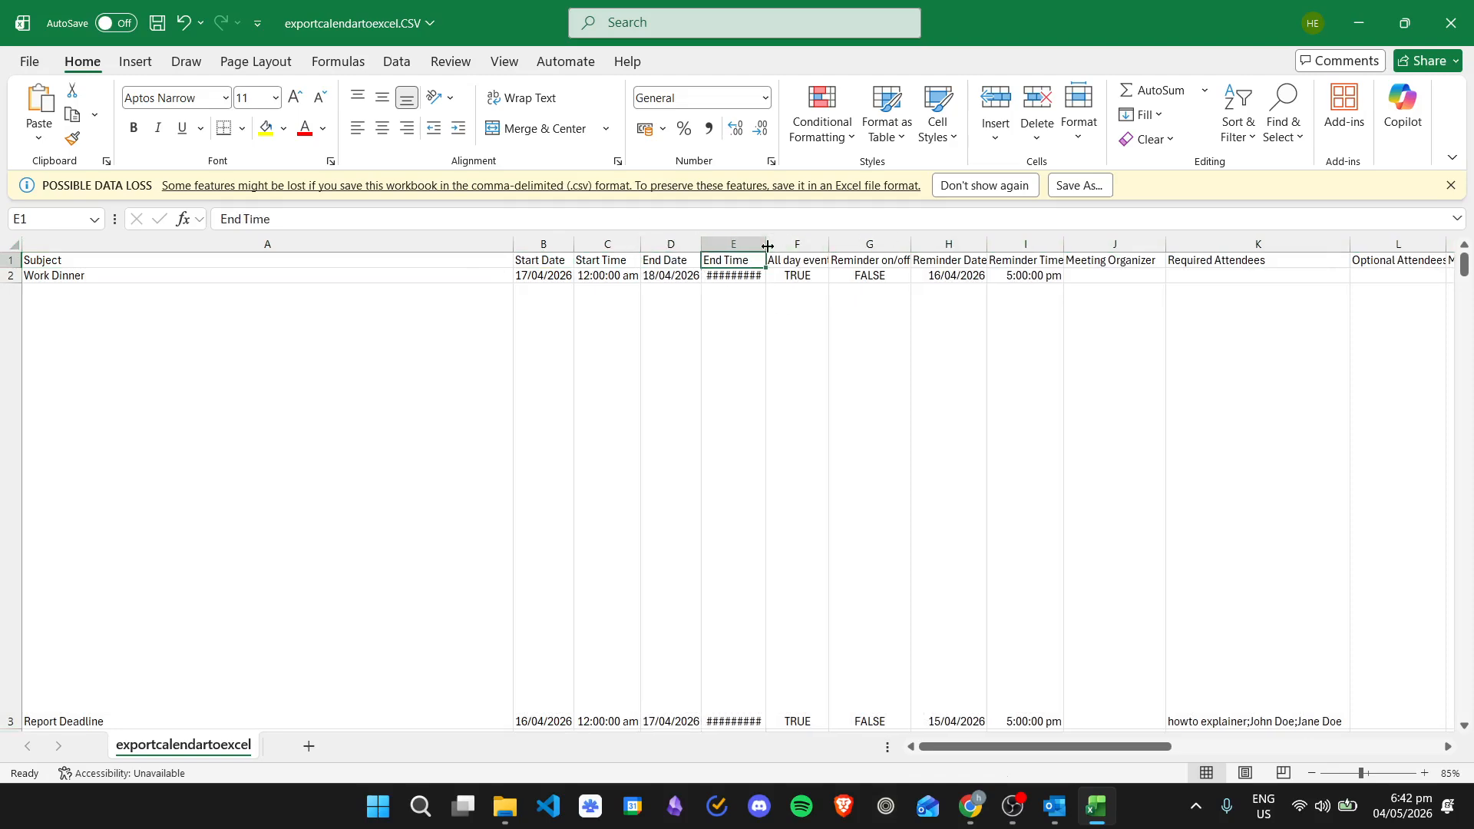
double_click(766, 247)
Step: Review the remaining column headers across row 1, from All day event through Description to Show time as
key("Right")
key("Right")
key("Right")
key("Left")
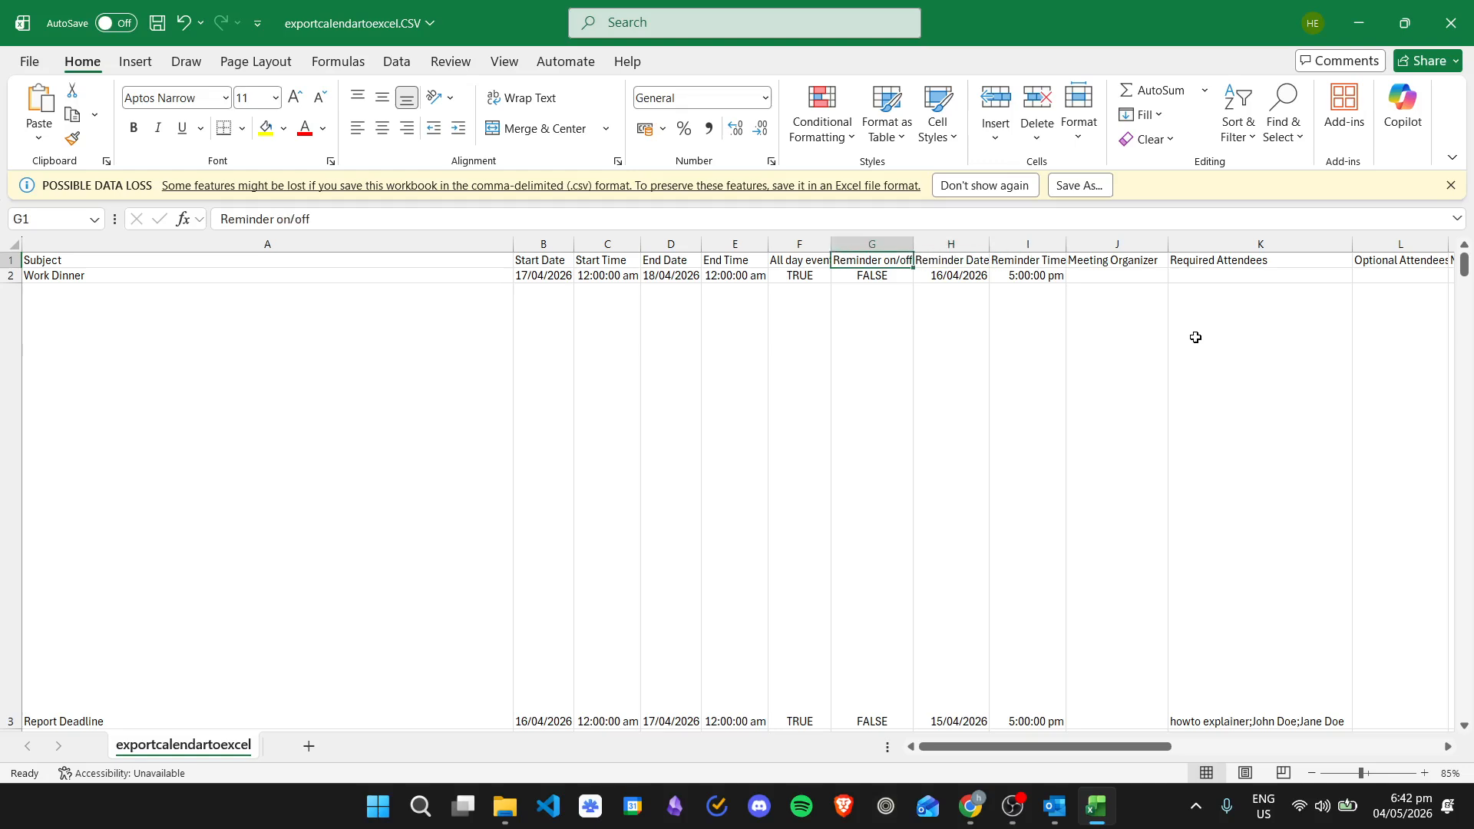
key("Left")
key("Right")
key("Right")
key("Right")
key("Right")
key("Right")
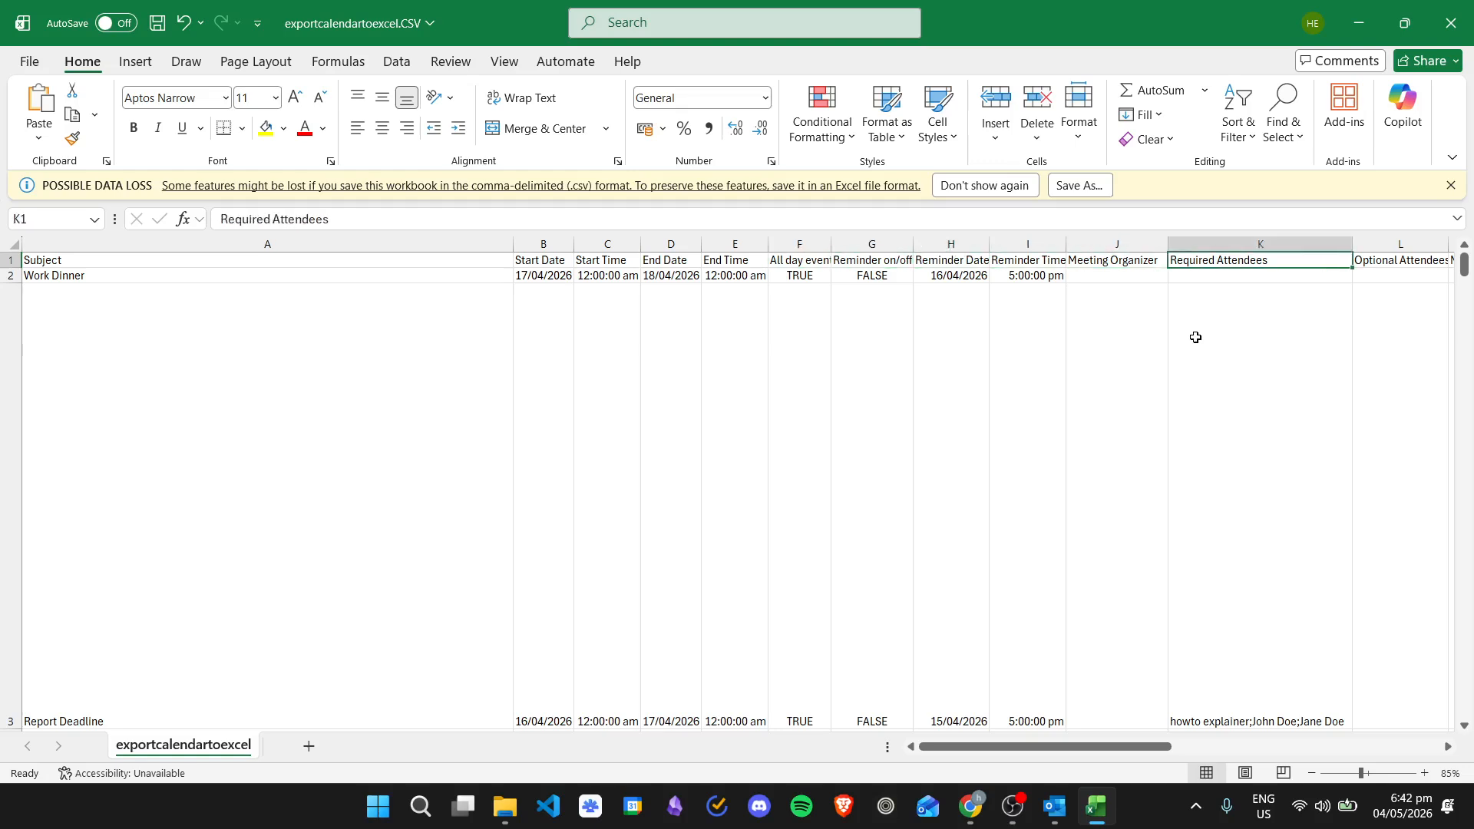
key("Right")
key("Right")
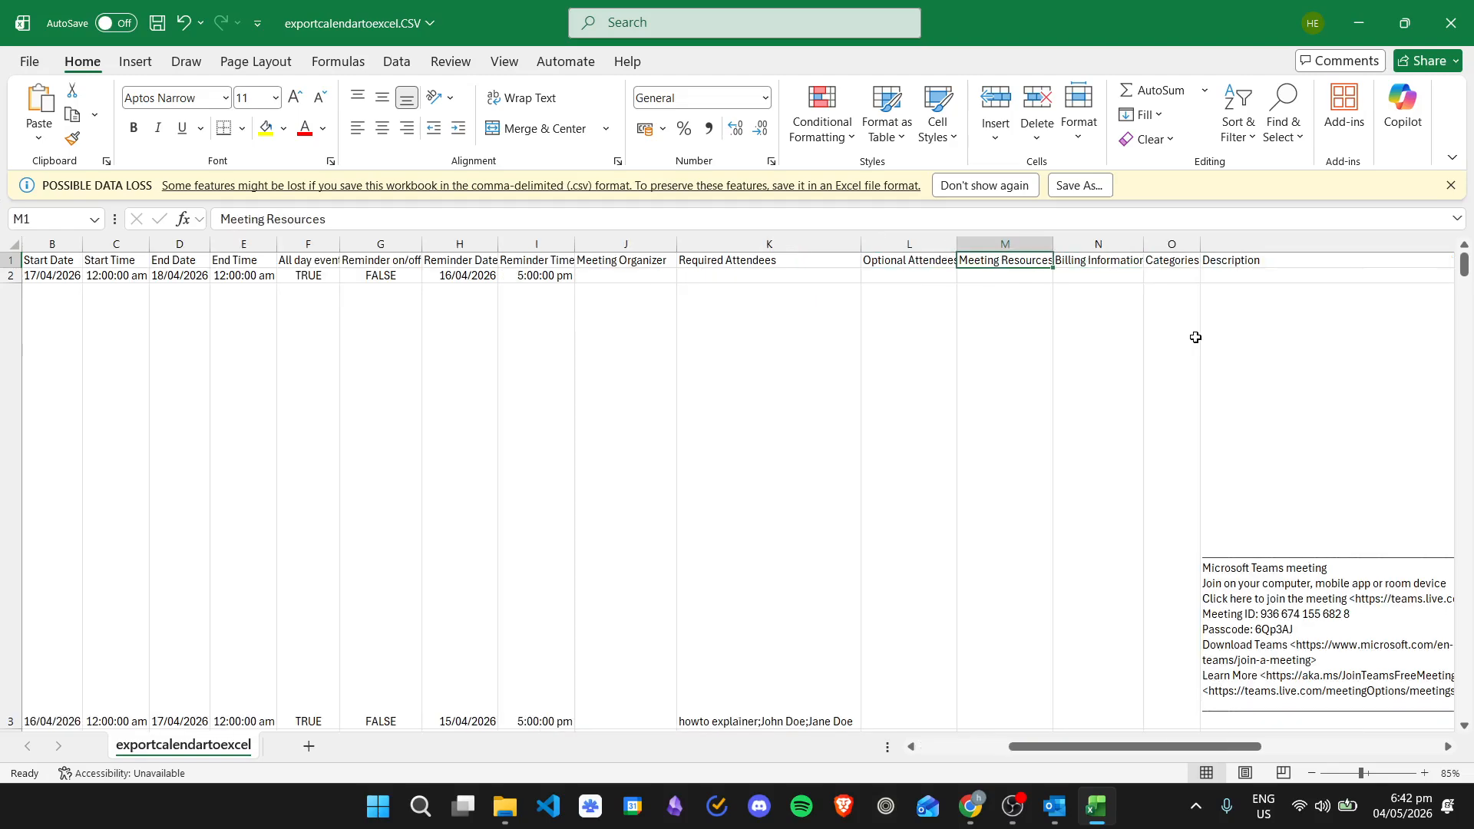
key("Right")
key("Right")
key("Right")
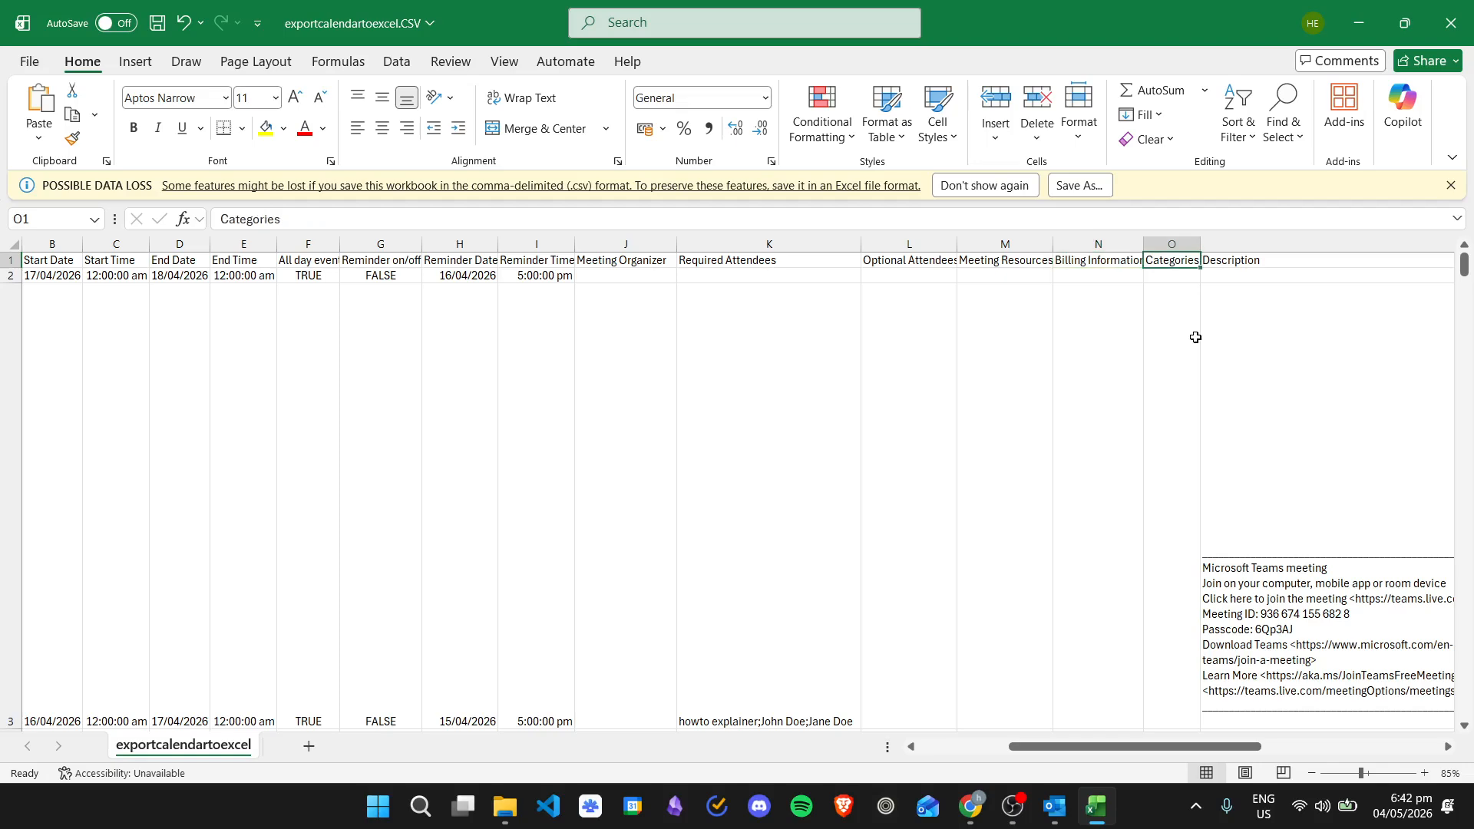
key("Left")
key("Right")
key("Right")
key("Right")
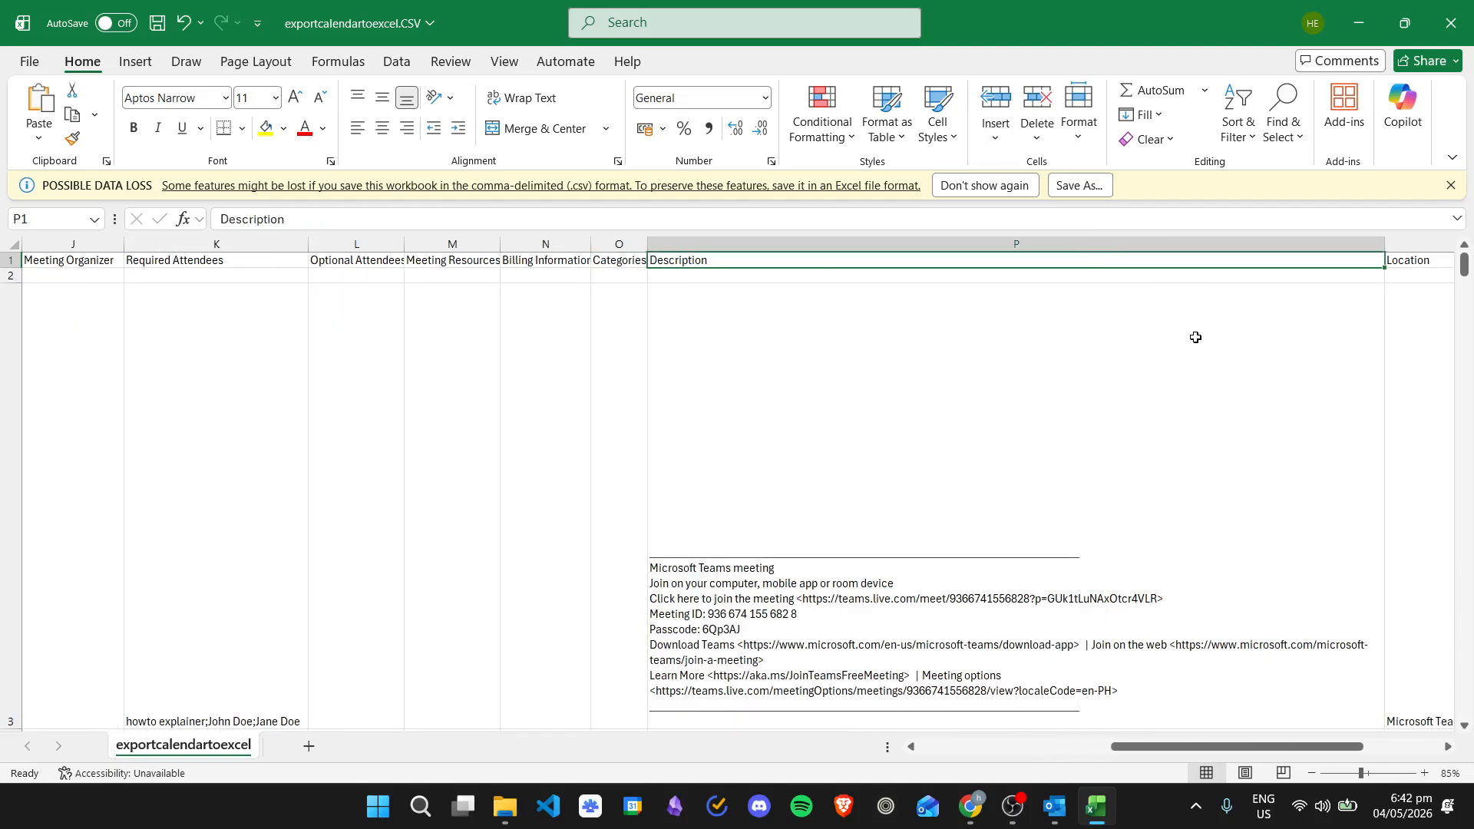
key("Right")
key("Right")
key("Right")
key("Right")
key("Right")
key("Right")
key("Right")
key("Right")
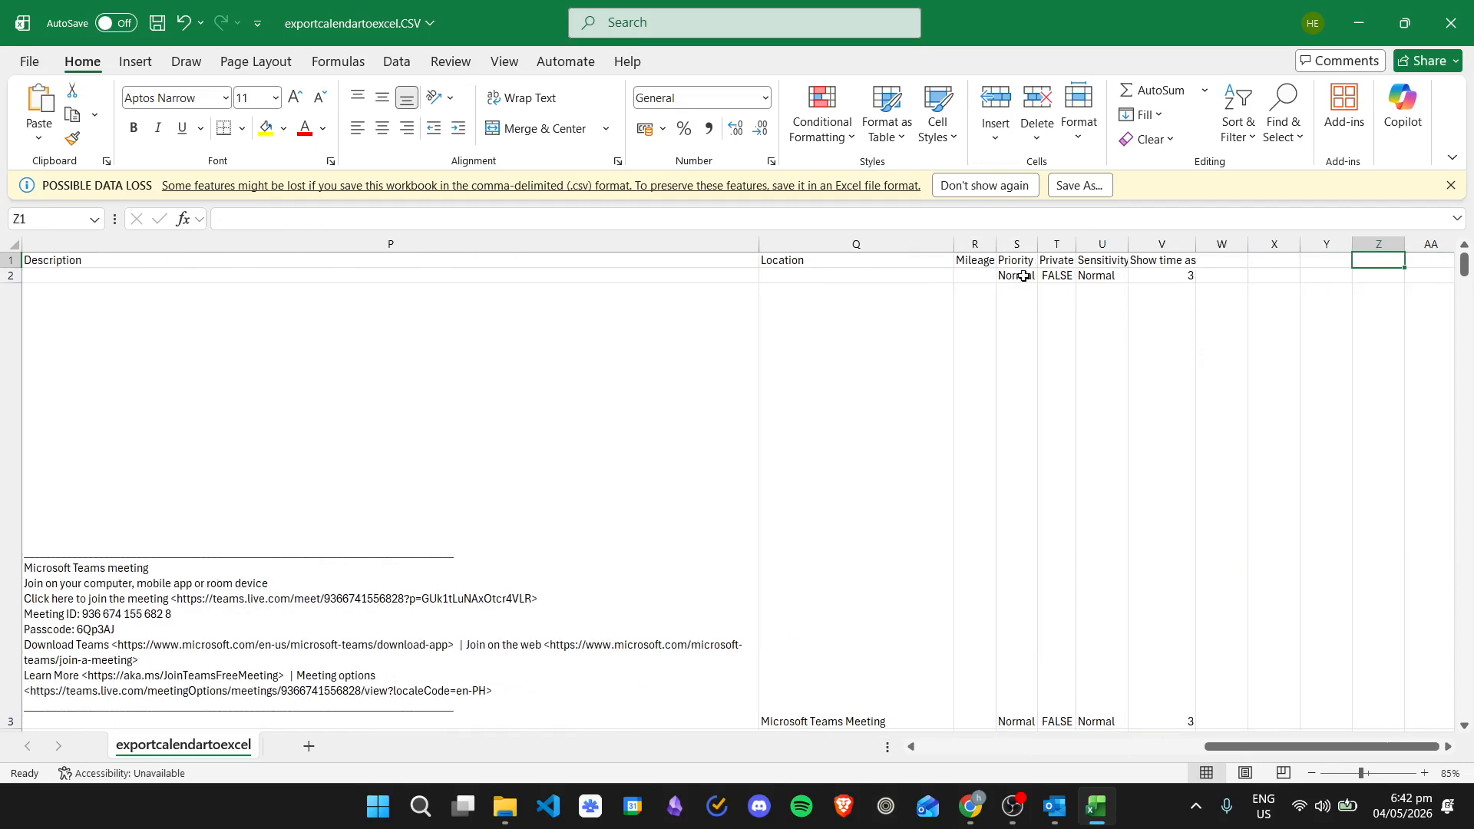
left_click(1167, 259)
scroll(1165, 444, "down", 1)
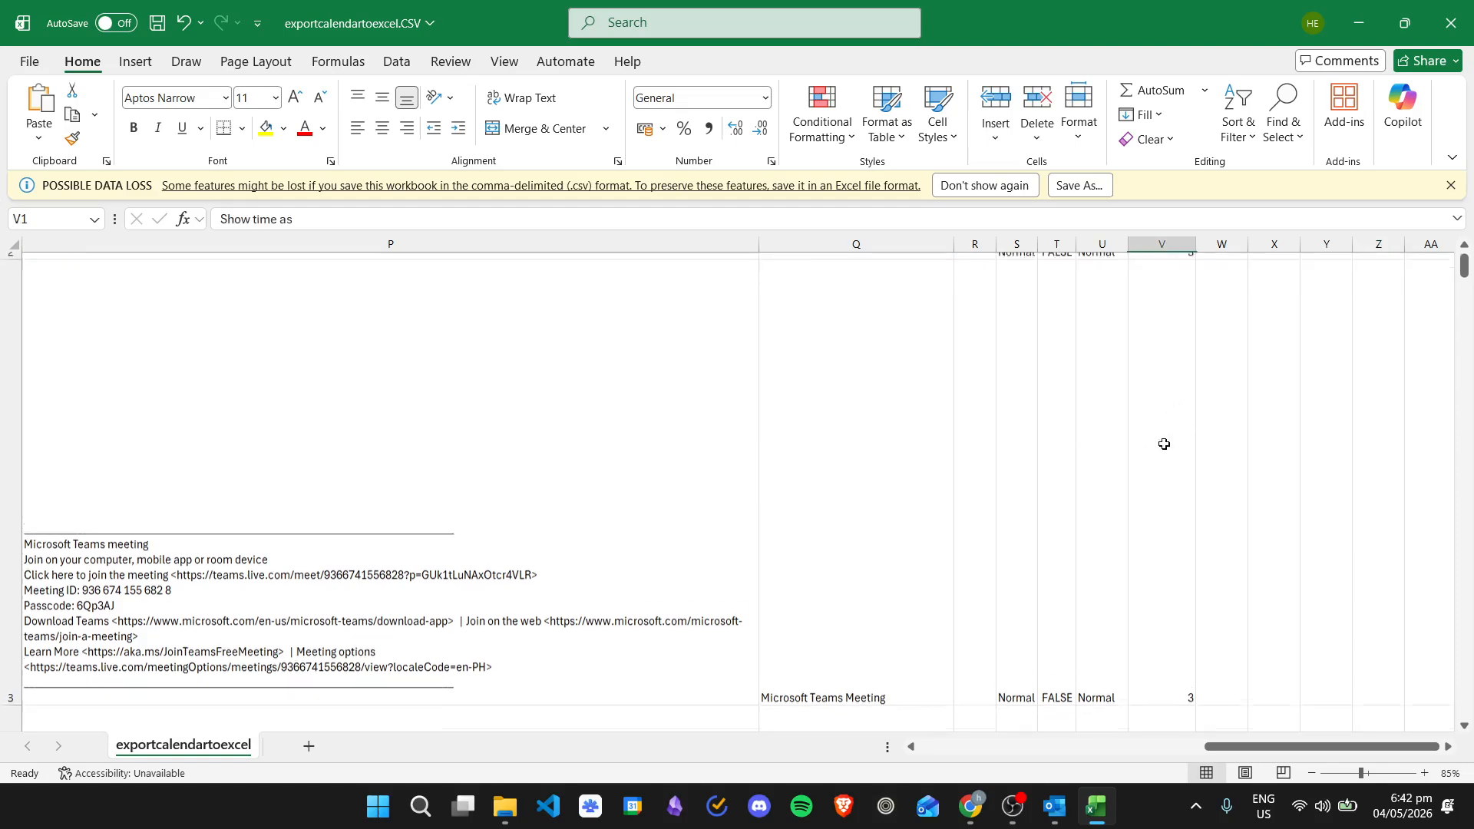
scroll(1163, 445, "up", 1)
left_click_drag(1256, 746, 965, 756)
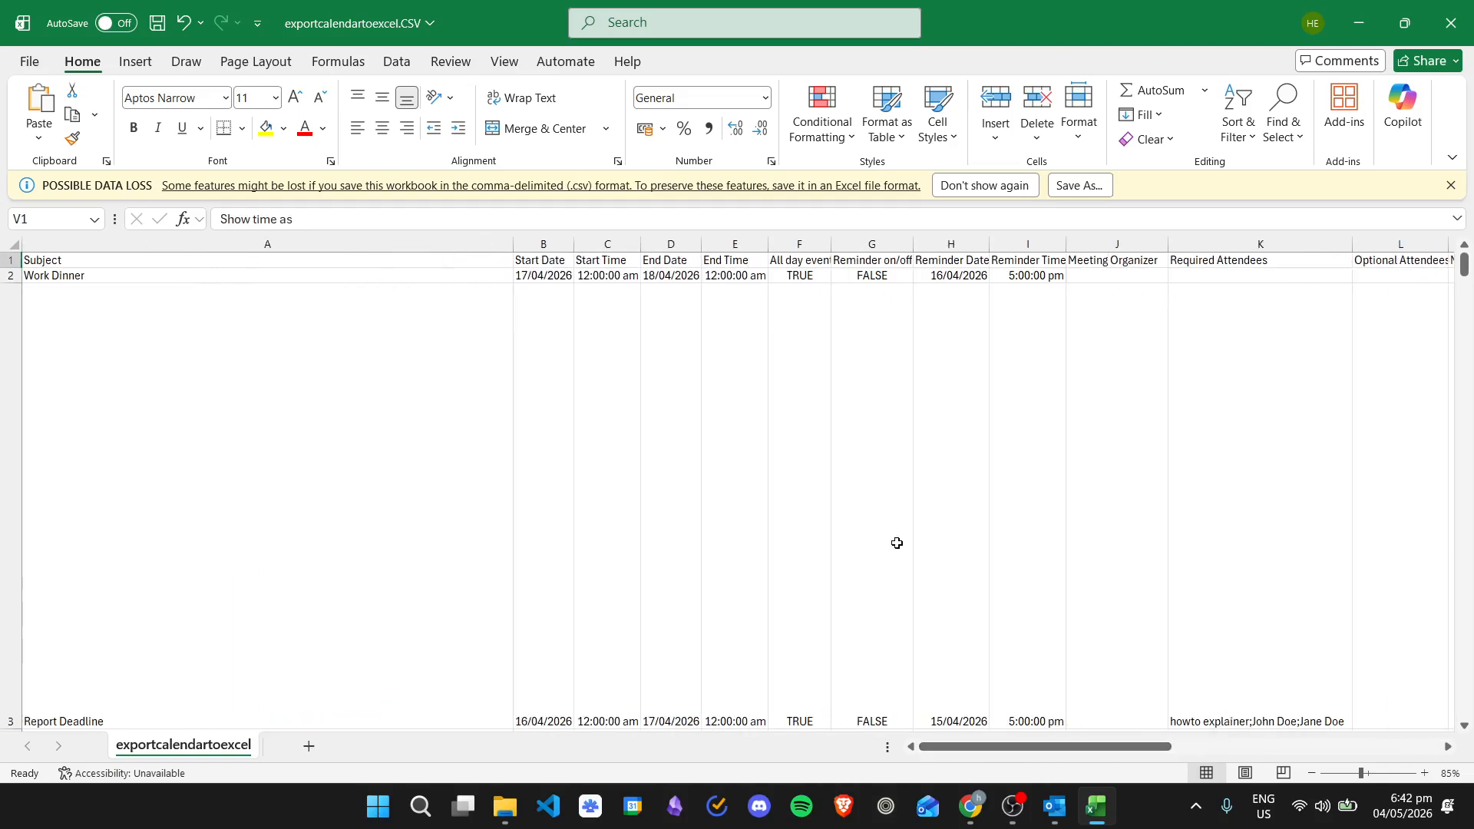
Step: Look through the exported appointment rows, from Work Dinner down to the Weekly Progress Report Meeting entries, including their Description text
scroll(890, 546, "down", 3)
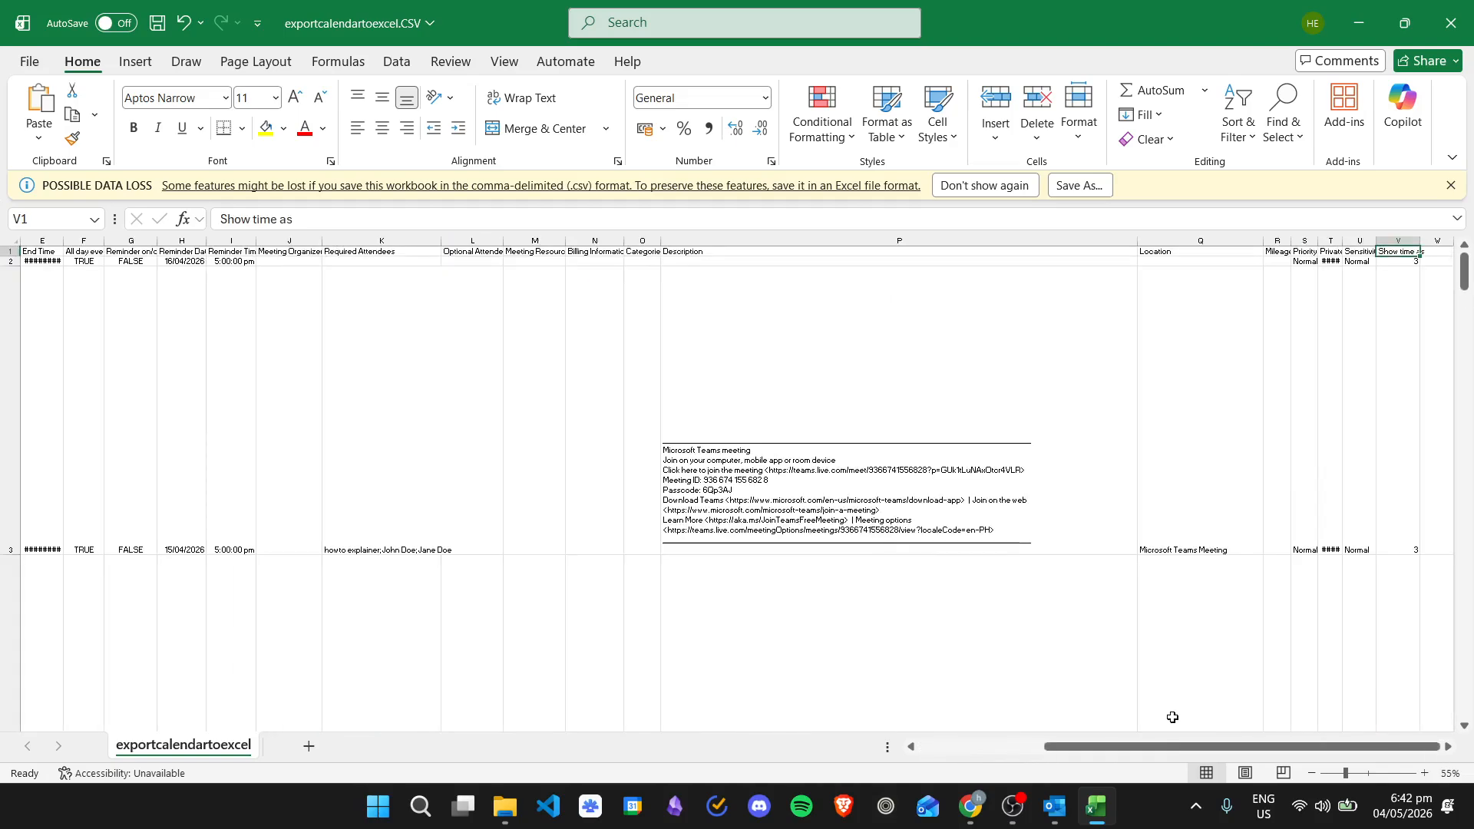
left_click_drag(1117, 746, 1011, 761)
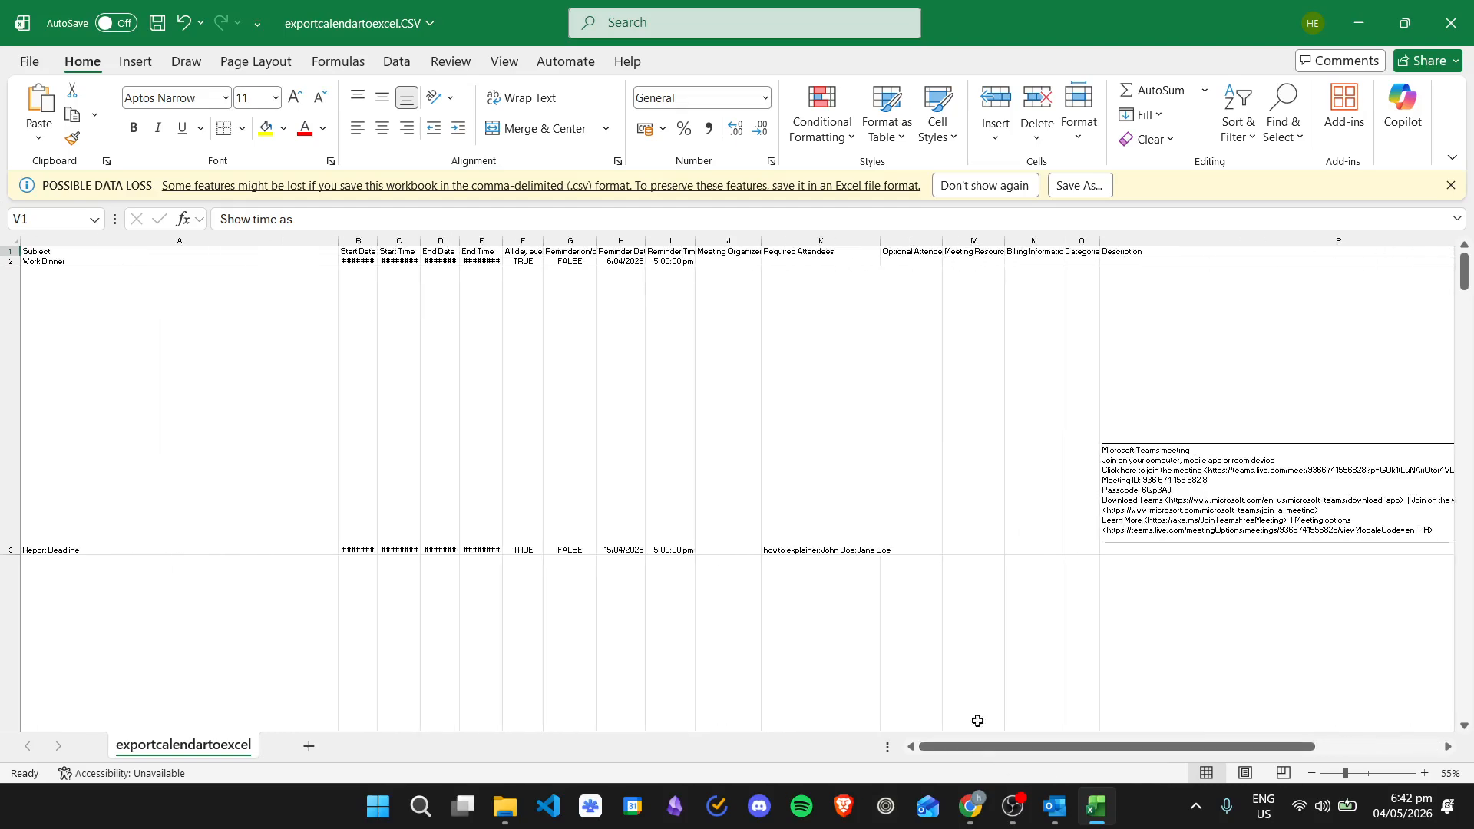
scroll(1075, 445, "down", 2)
scroll(1119, 456, "down", 2)
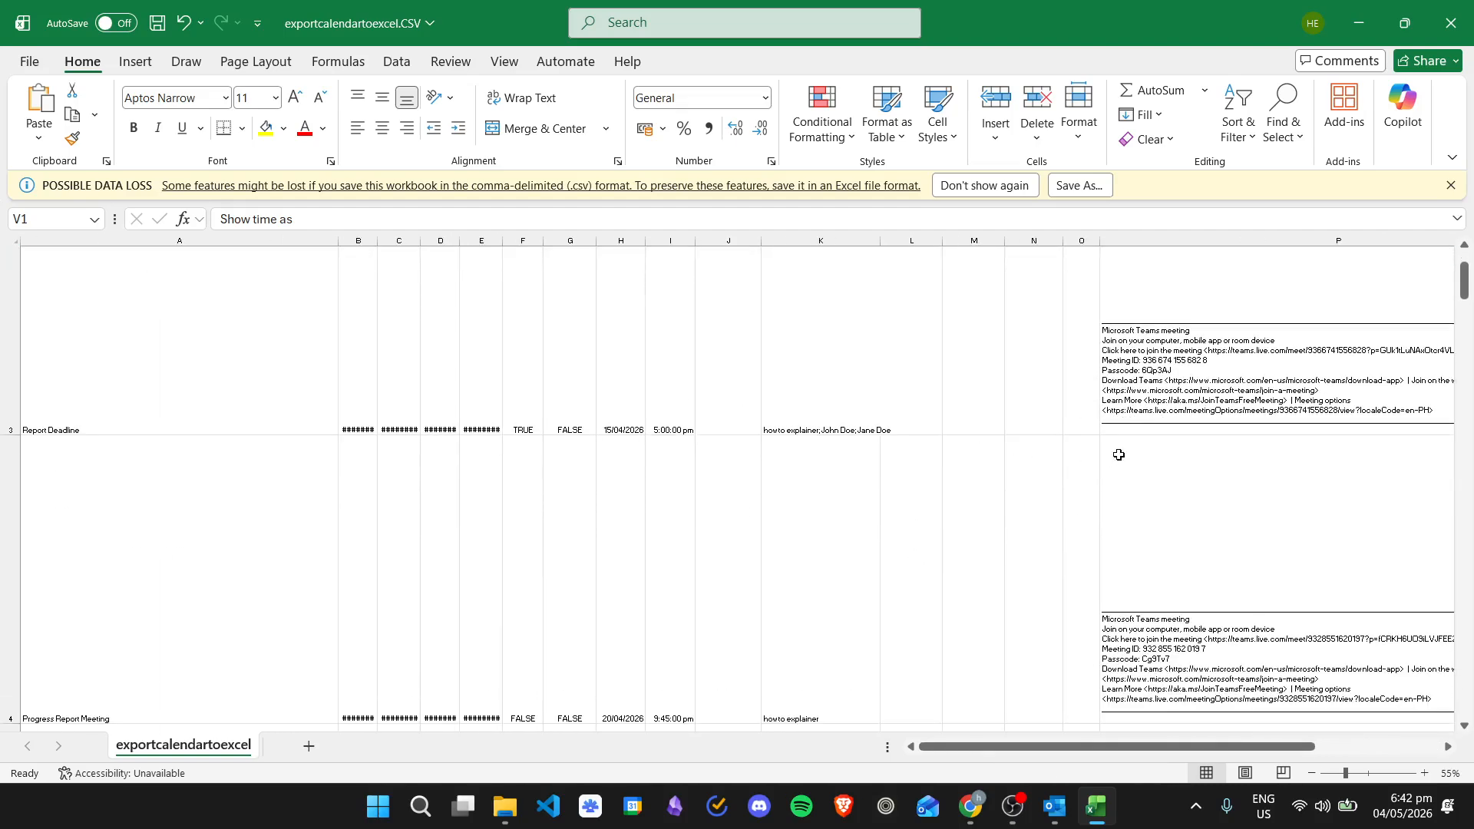
scroll(1065, 458, "down", 5)
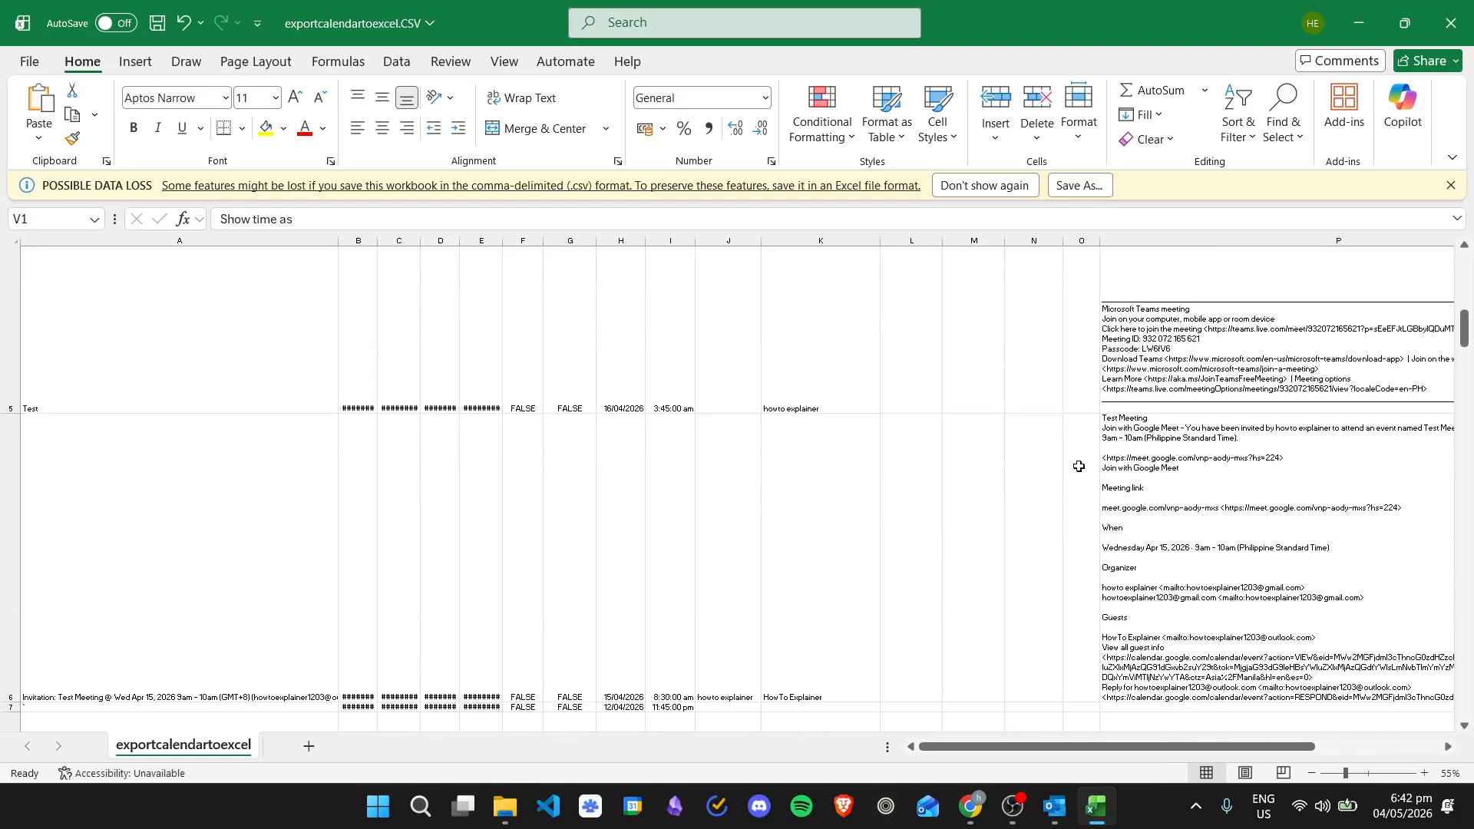
scroll(1067, 444, "down", 8)
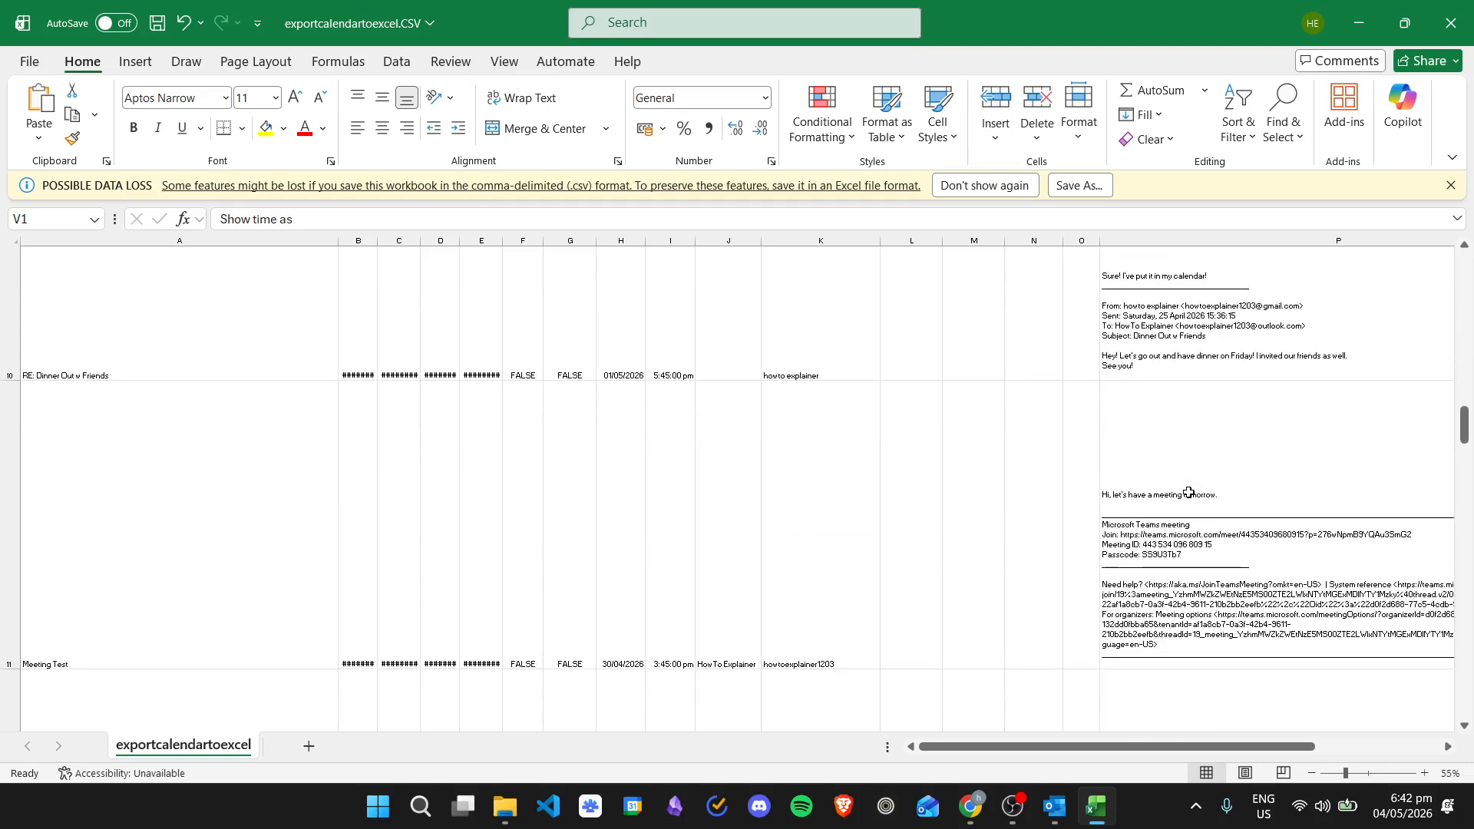
scroll(1074, 491, "down", 5)
scroll(1112, 444, "down", 6)
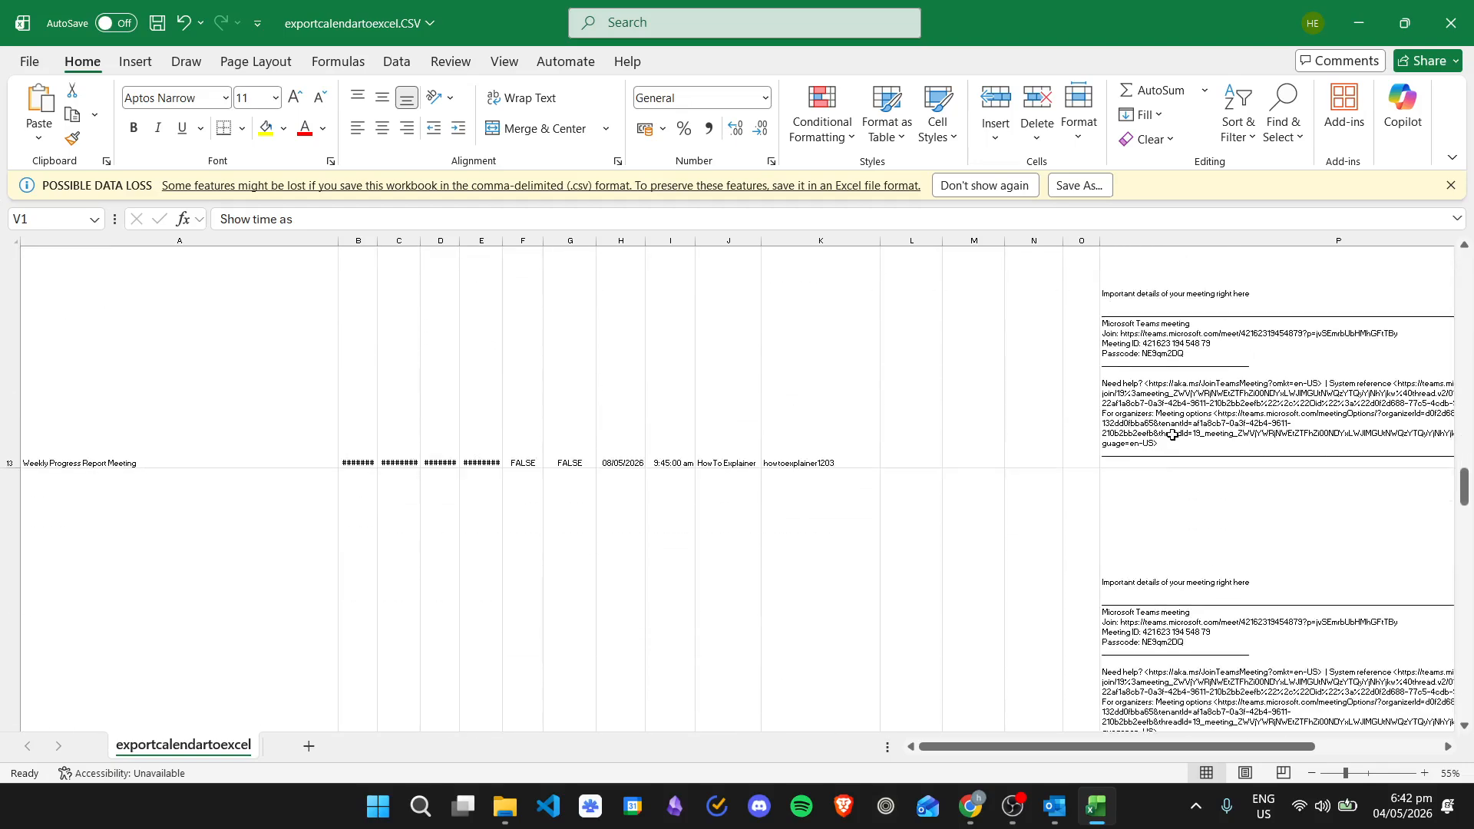
scroll(1202, 437, "up", 8)
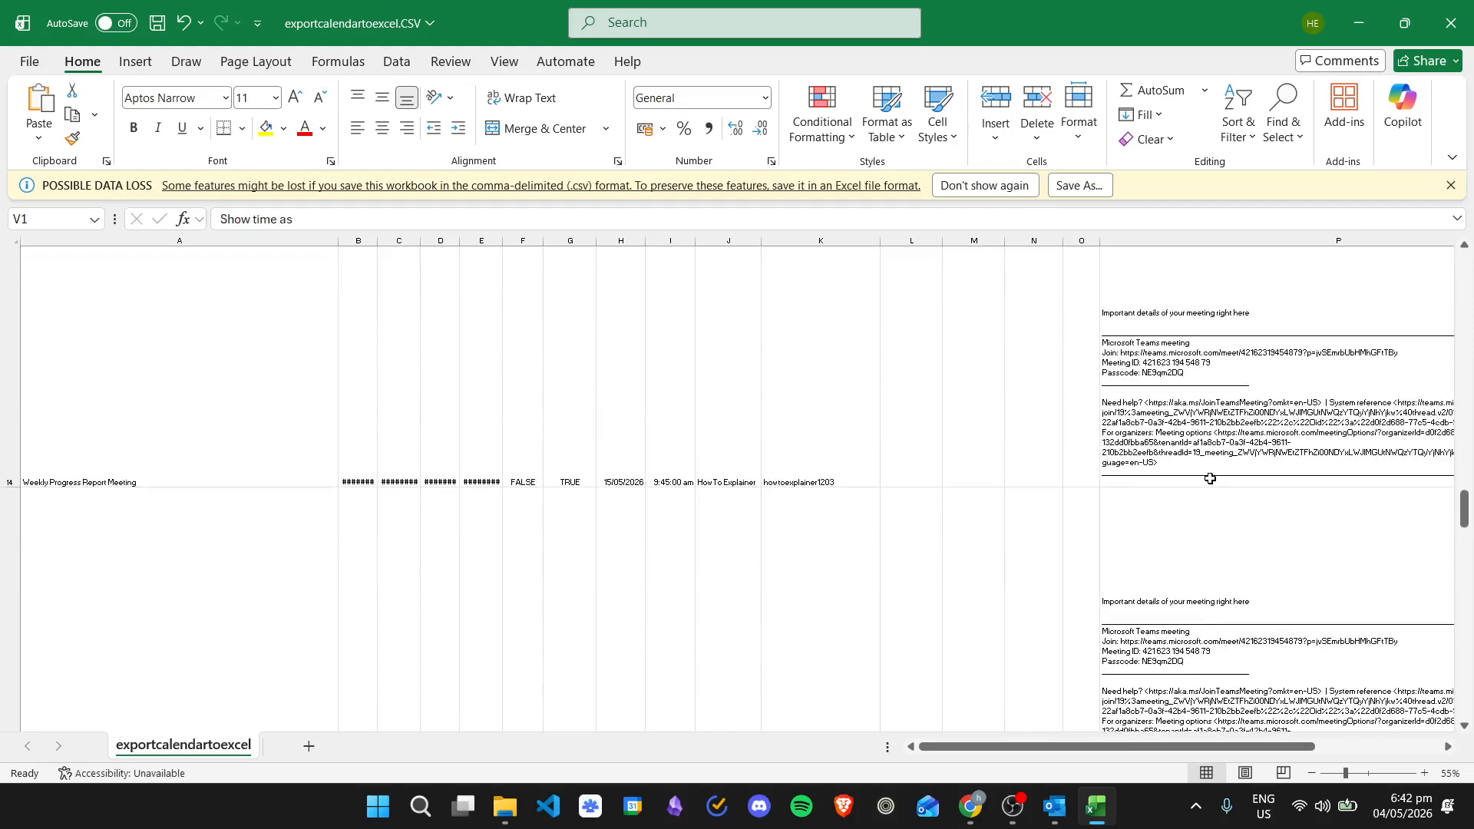
scroll(1206, 448, "down", 5)
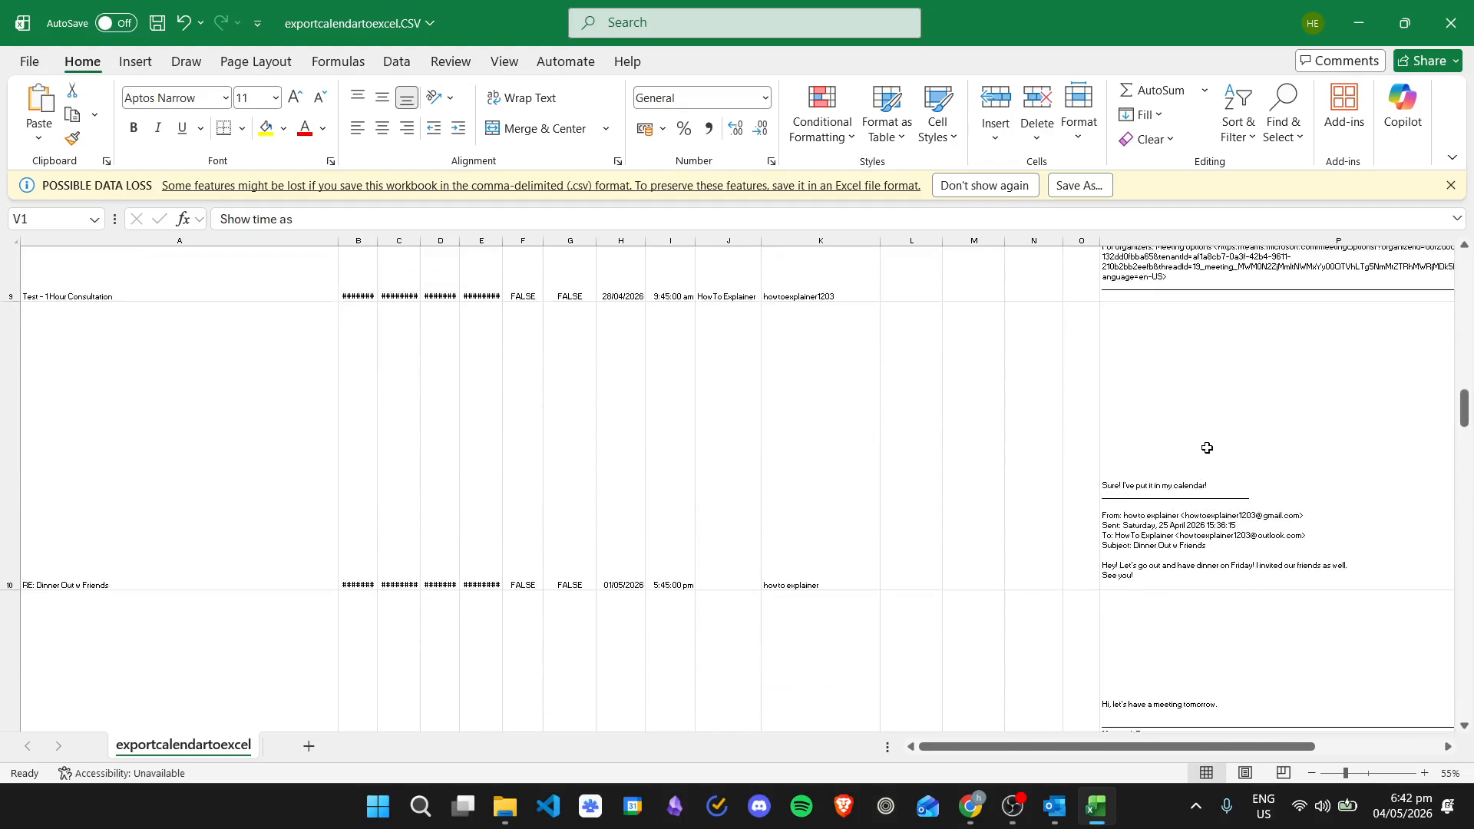
Step: Switch back to the Outlook inbox window
left_click(1056, 804)
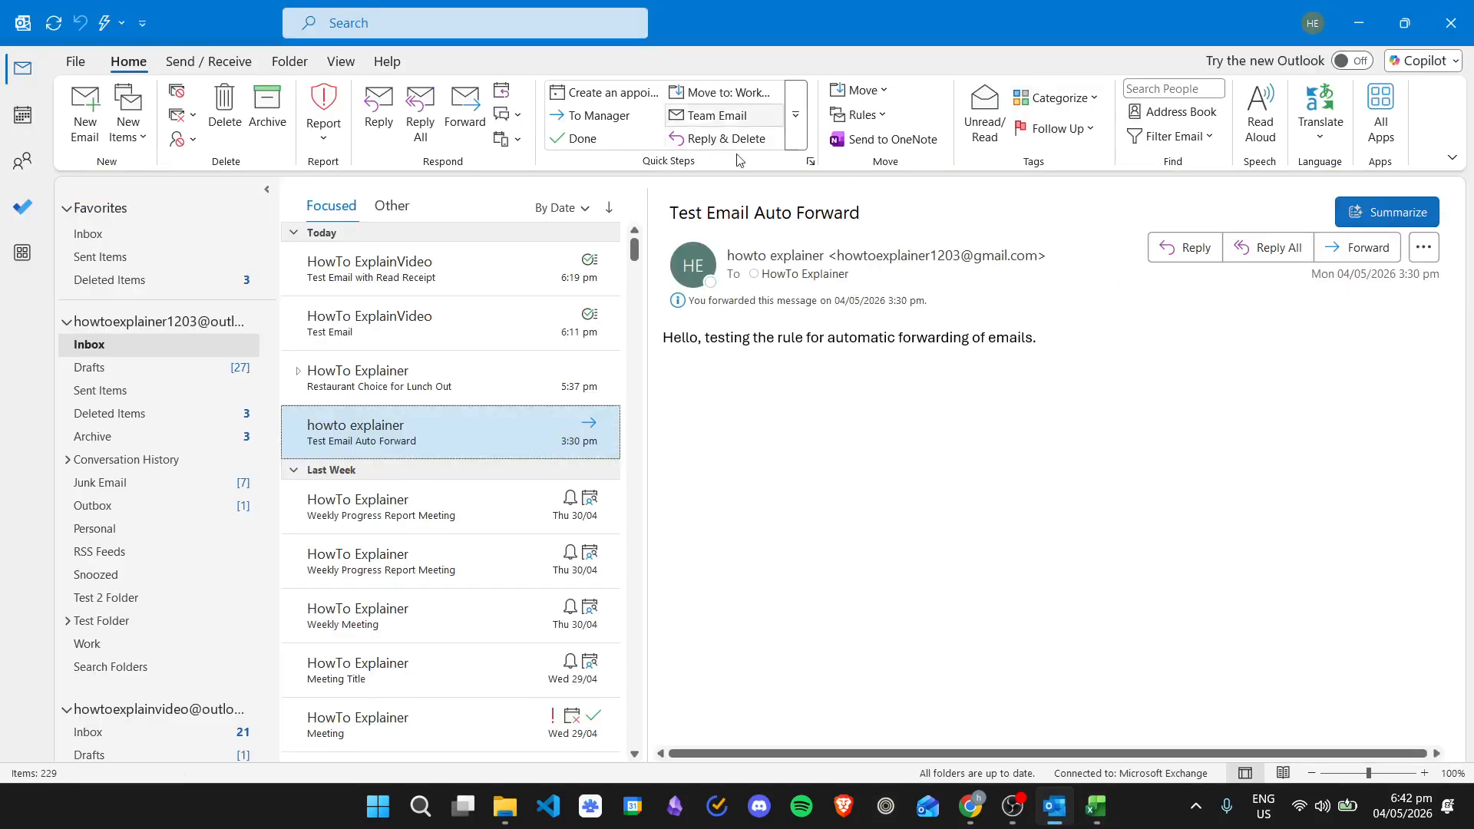